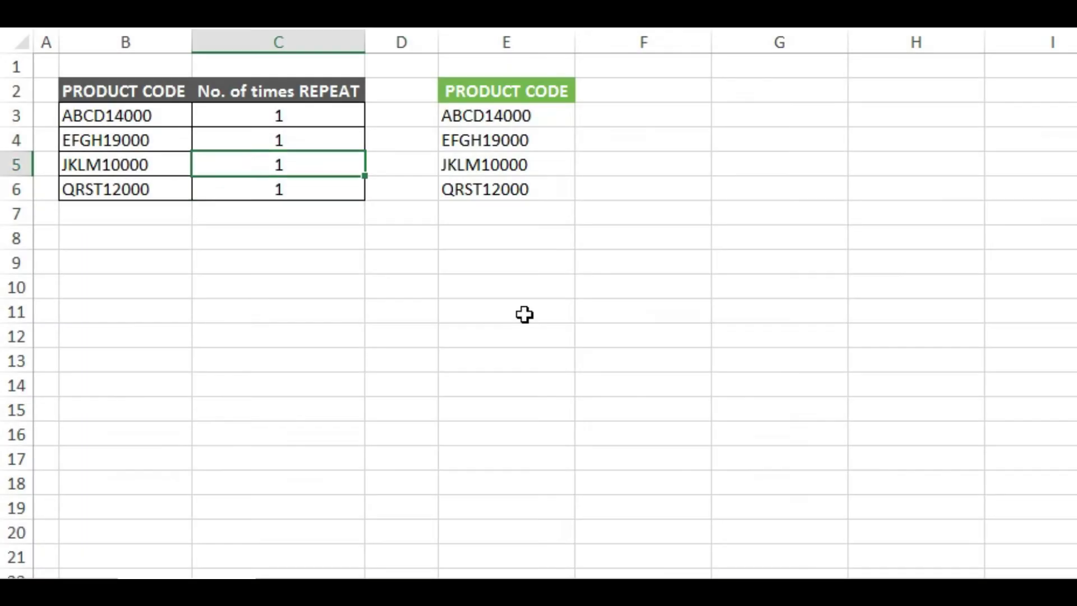
# - Set the ABCD14000 repeat count to 2 and the EFGH19000 count to 3
pyautogui.press('Up')
pyautogui.press('Up')
pyautogui.write('2')
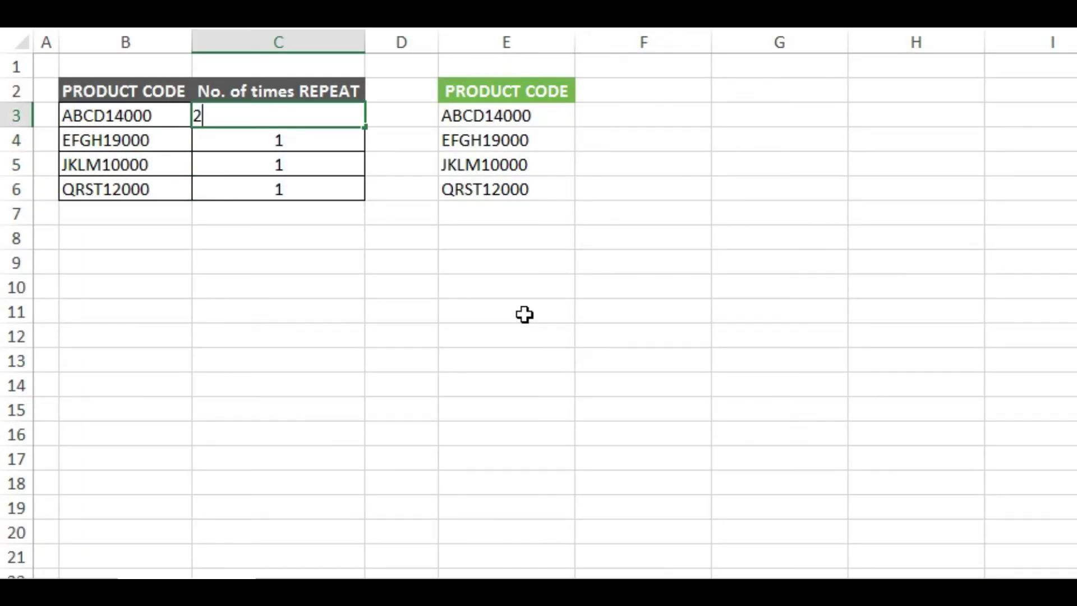
pyautogui.press('Return')
pyautogui.press('Left')
# - Set the JKLM10000 count to 5 and highlight its five rows in column E
pyautogui.press('Left')
pyautogui.write('3')
pyautogui.hotkey('ctrl', 'Return')
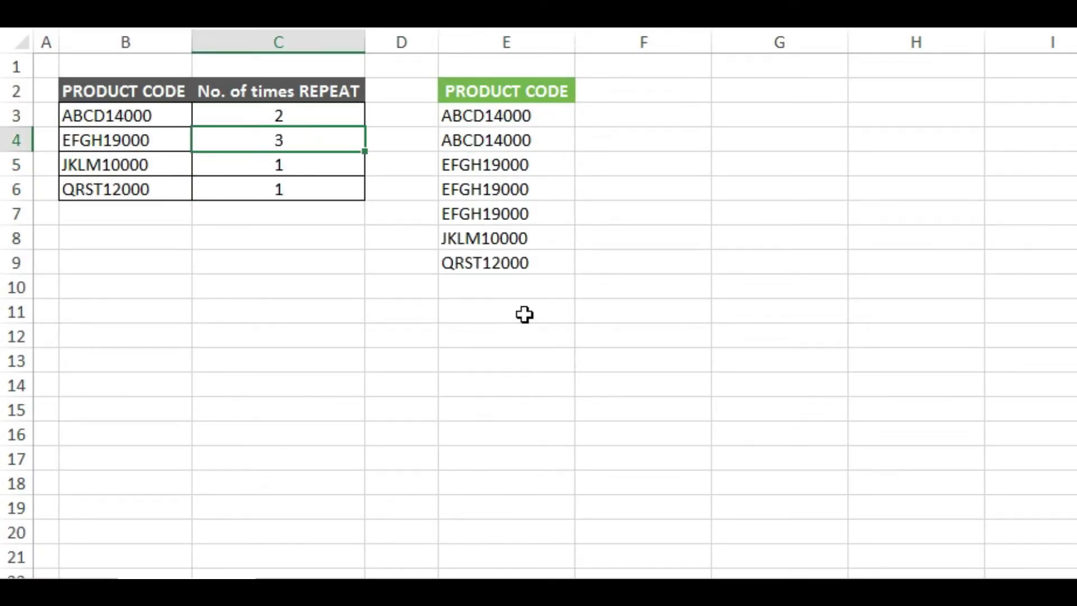
pyautogui.press('Right')
pyautogui.press('Right')
pyautogui.press('Down')
pyautogui.hotkey('ctrl', 'v')
pyautogui.press('Left')
pyautogui.press('Left')
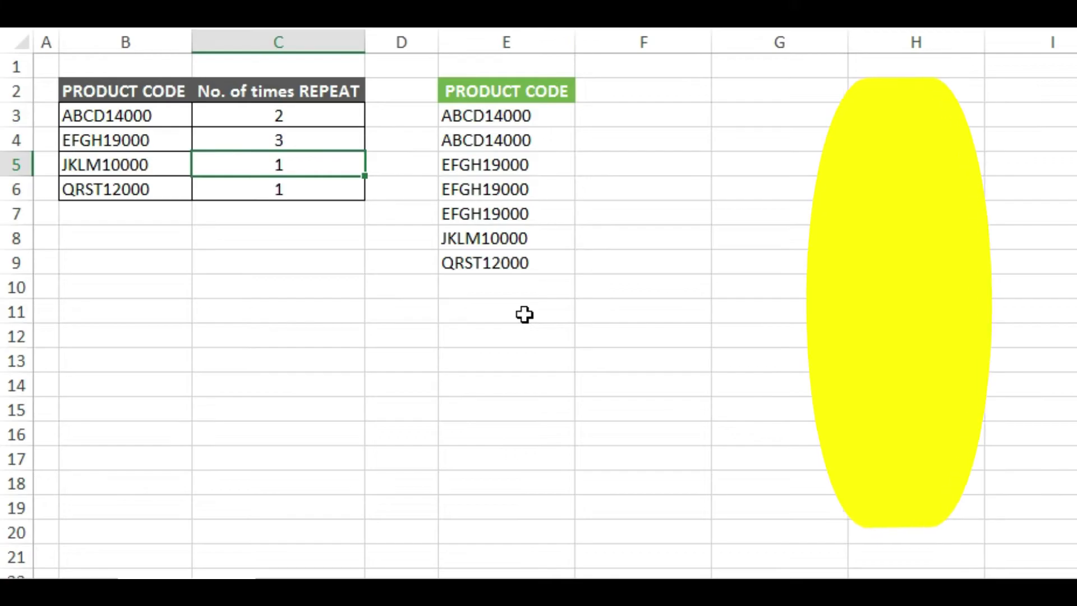
pyautogui.write('5')
pyautogui.press('Return')
pyautogui.press('Right')
pyautogui.press('Right')
pyautogui.press('Down')
pyautogui.press('Down')
pyautogui.hotkey('shift', 'Down')
pyautogui.hotkey('shift', 'Down')
pyautogui.hotkey('shift', 'Down')
pyautogui.hotkey('shift', 'Down')
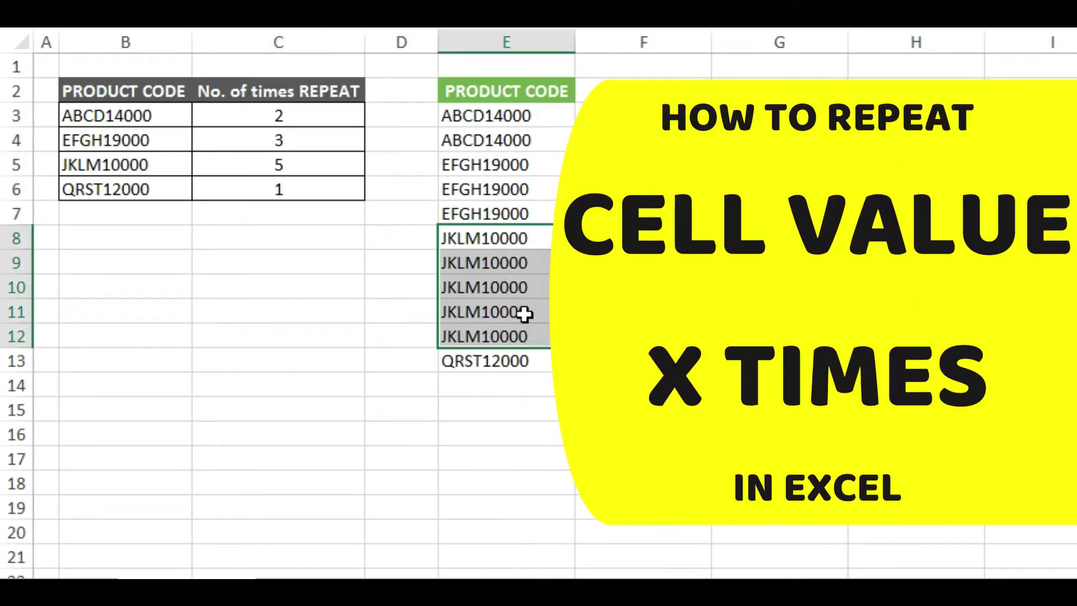
# - Set the QRST12000 count to 6 and highlight its added rows in column E
pyautogui.press('Up')
pyautogui.press('Up')
pyautogui.press('Left')
pyautogui.press('Left')
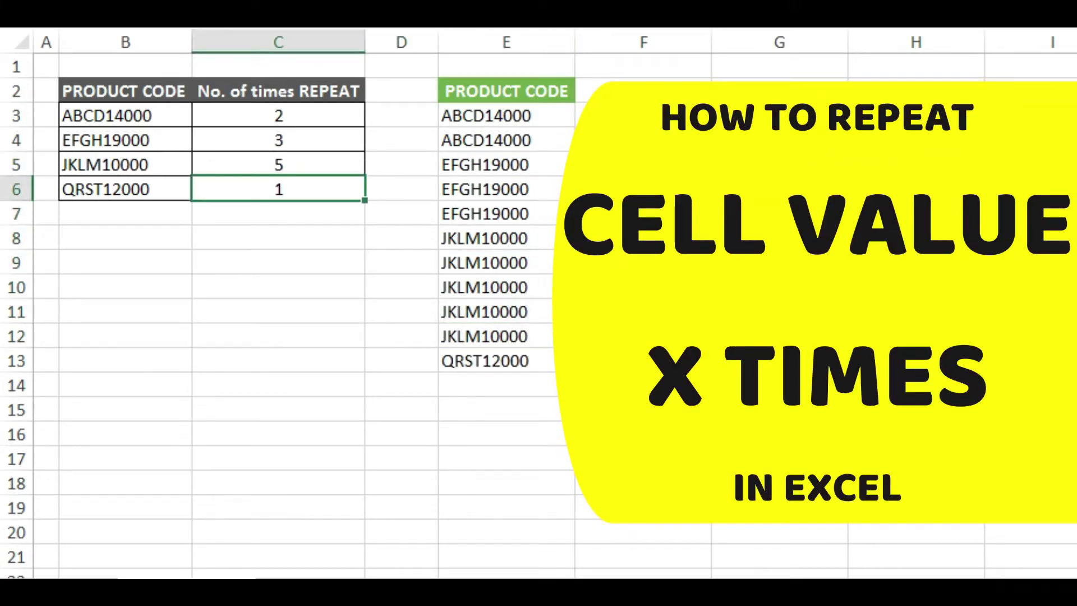
pyautogui.write('6')
pyautogui.hotkey('ctrl', 'Return')
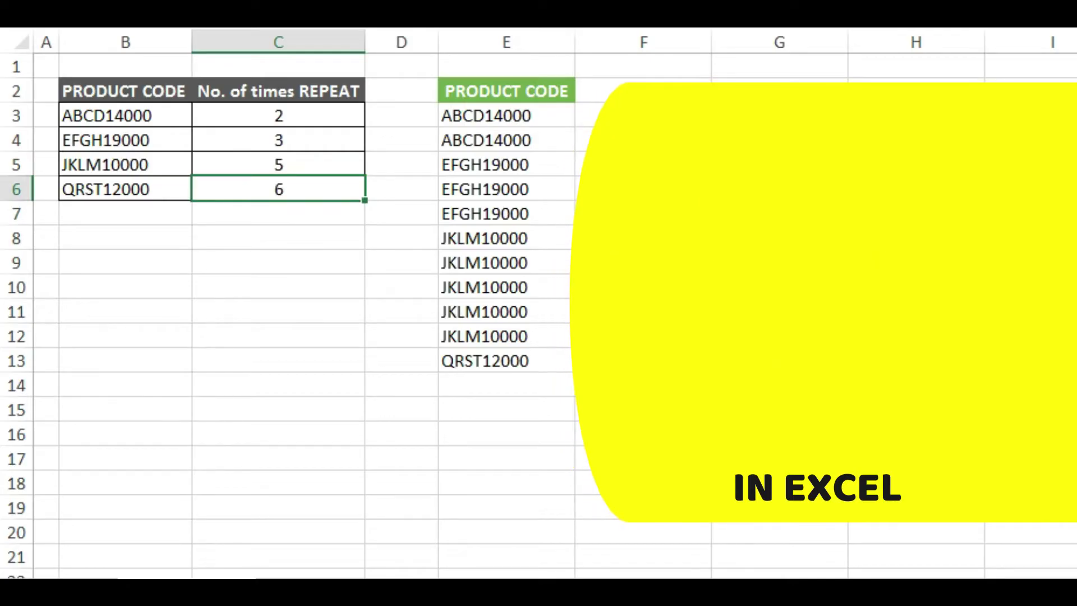
pyautogui.press('Down')
pyautogui.press('Right')
pyautogui.press('Right')
pyautogui.press('Down')
pyautogui.press('Down')
pyautogui.press('Down')
pyautogui.press('Down')
pyautogui.hotkey('shift', 'Down')
pyautogui.hotkey('shift', 'Down')
pyautogui.hotkey('shift', 'Down')
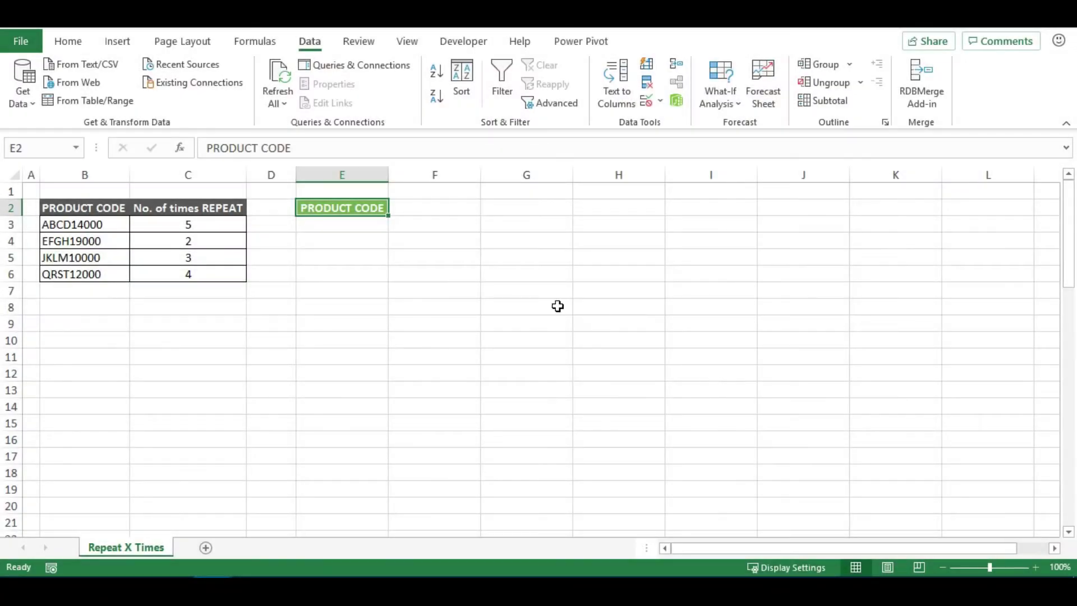
# - In E3, begin typing =INDEX($B$3:$B$6,MATCH(1, using the locked product code range
pyautogui.click(365, 225)
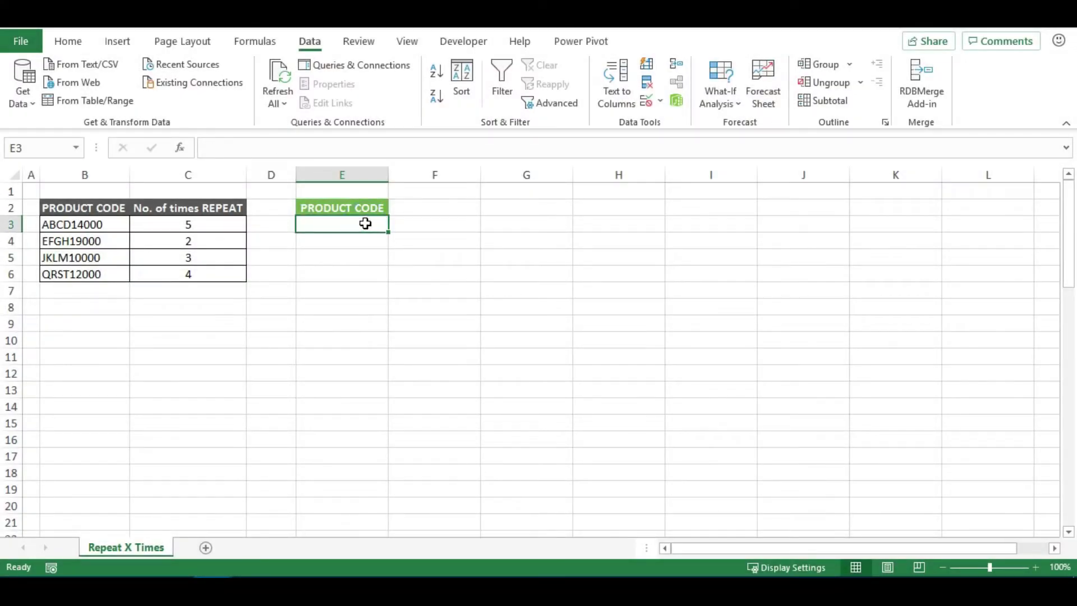
pyautogui.write('=')
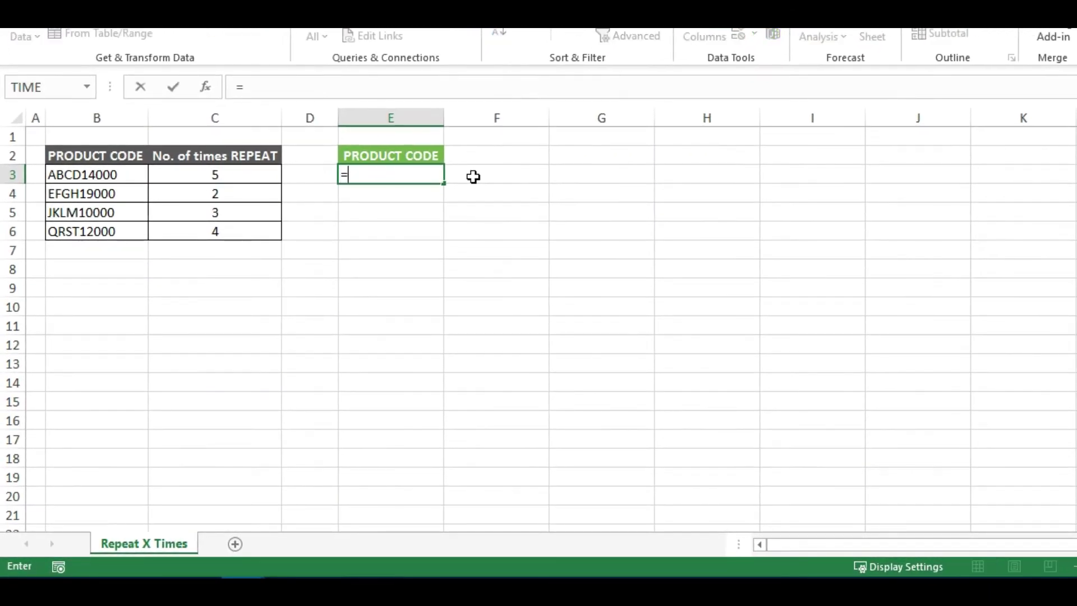
pyautogui.write('inde')
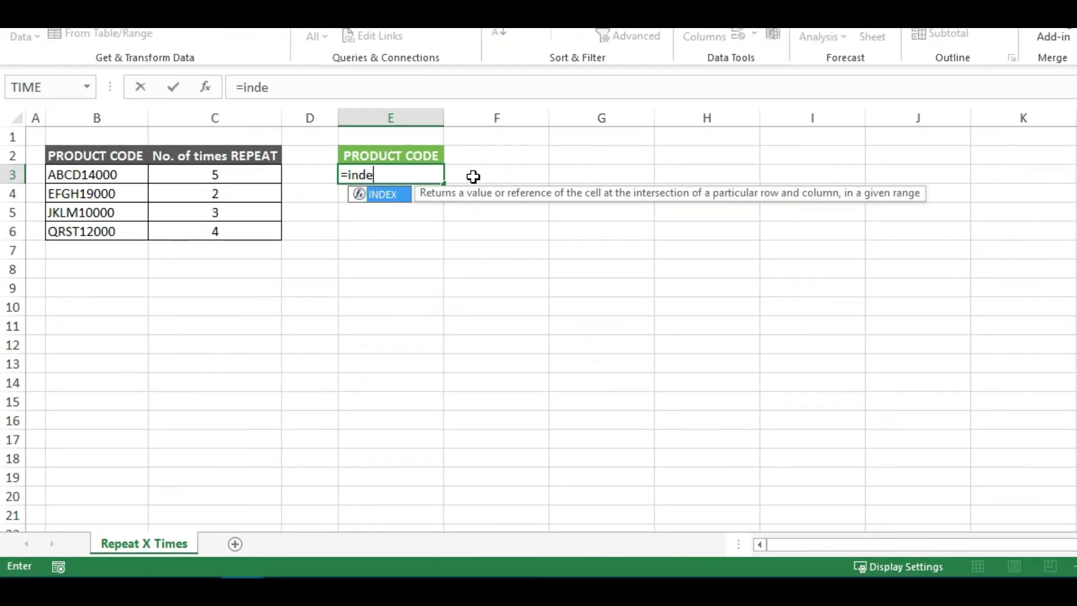
pyautogui.press('Tab')
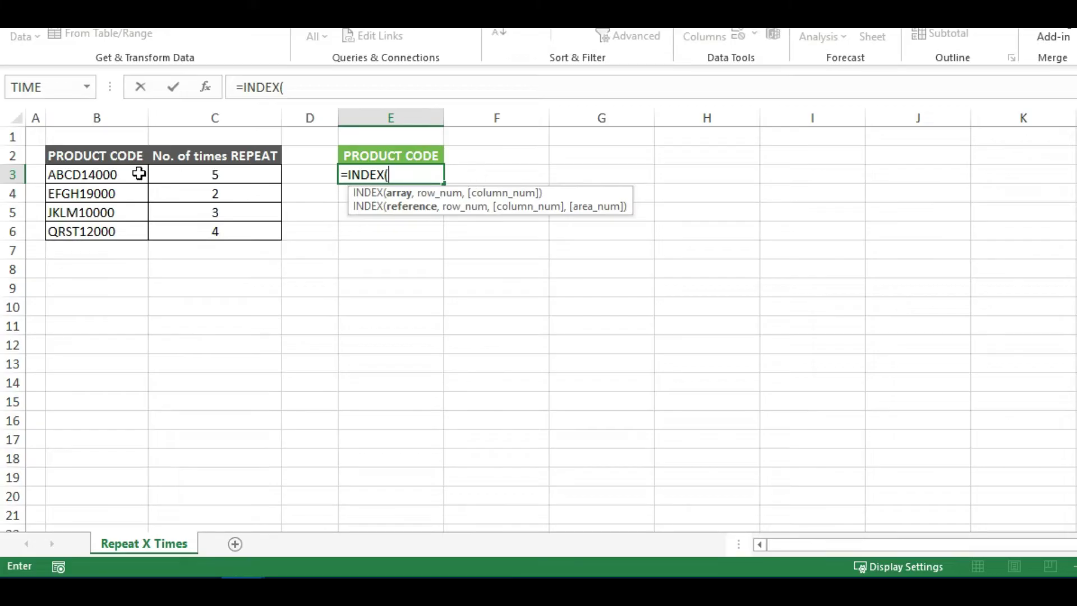
pyautogui.click(124, 175)
pyautogui.hotkey('ctrl', 'shift', 'Down')
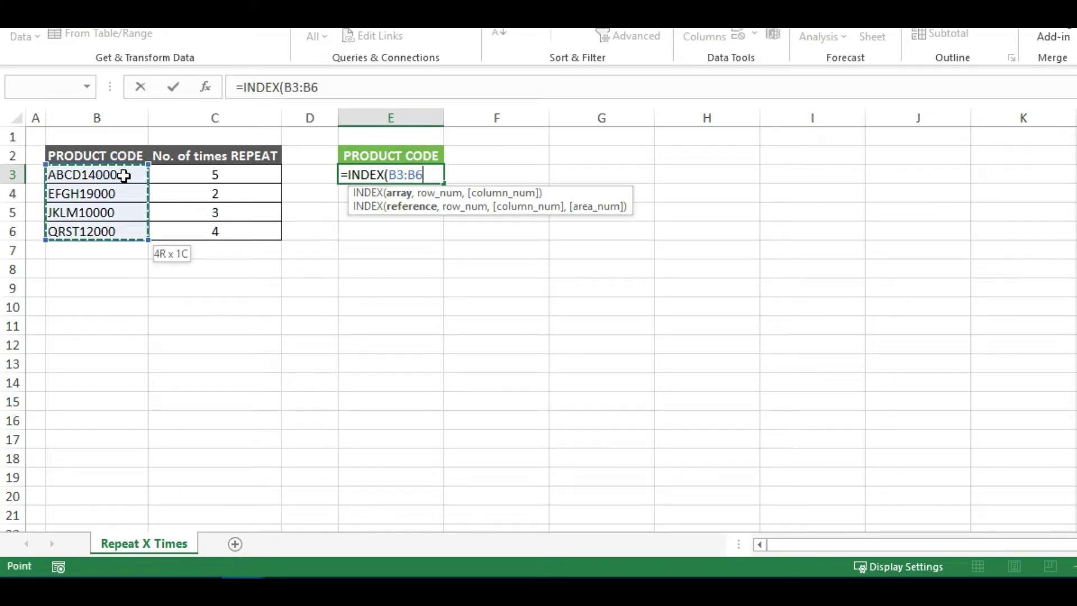
pyautogui.press('F4')
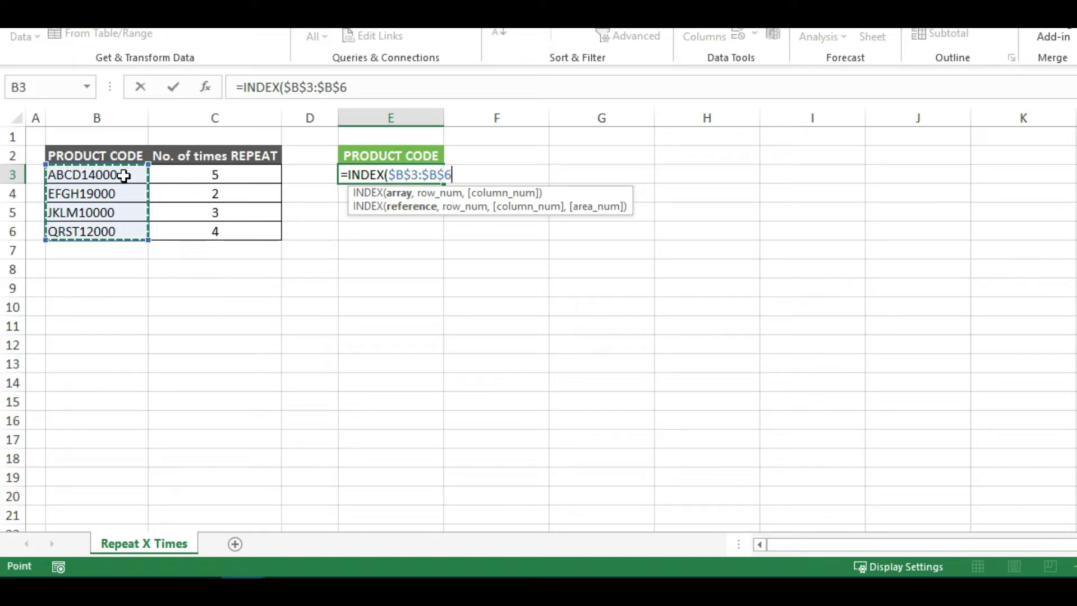
pyautogui.write(',')
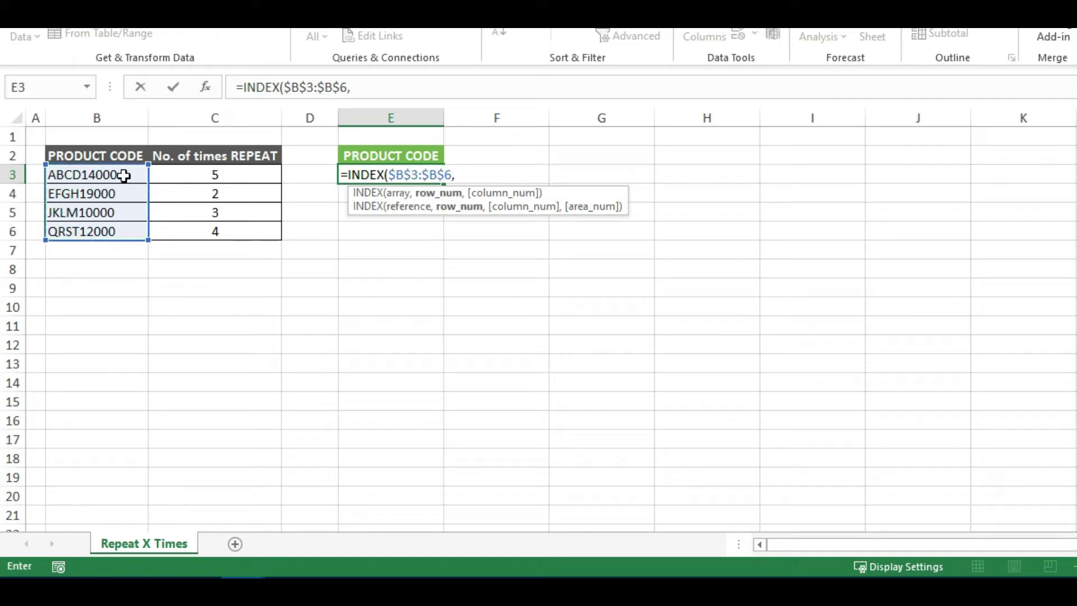
pyautogui.write('matc')
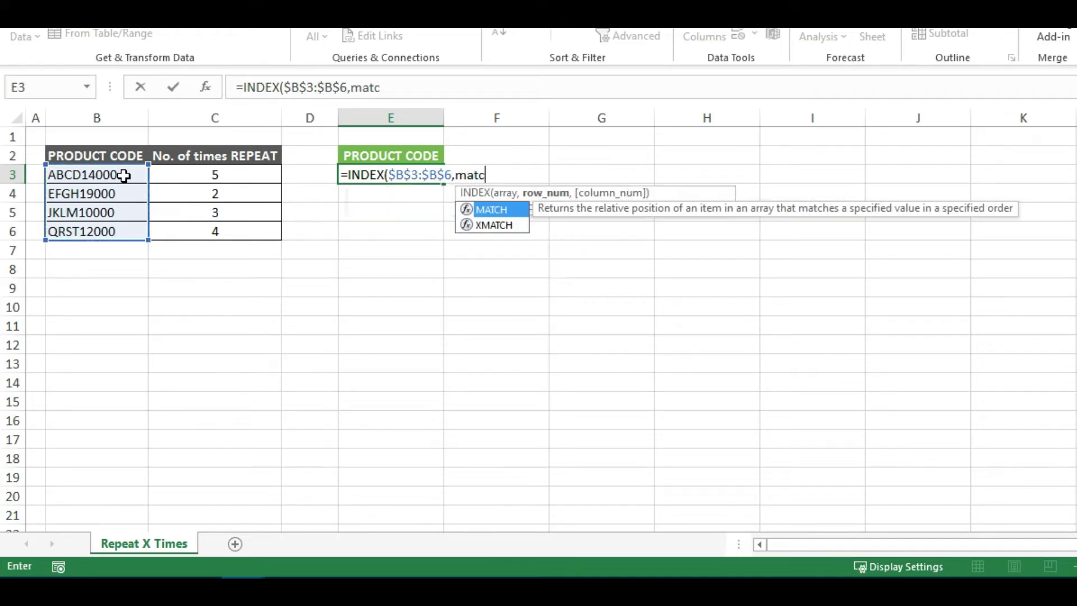
pyautogui.press('Tab')
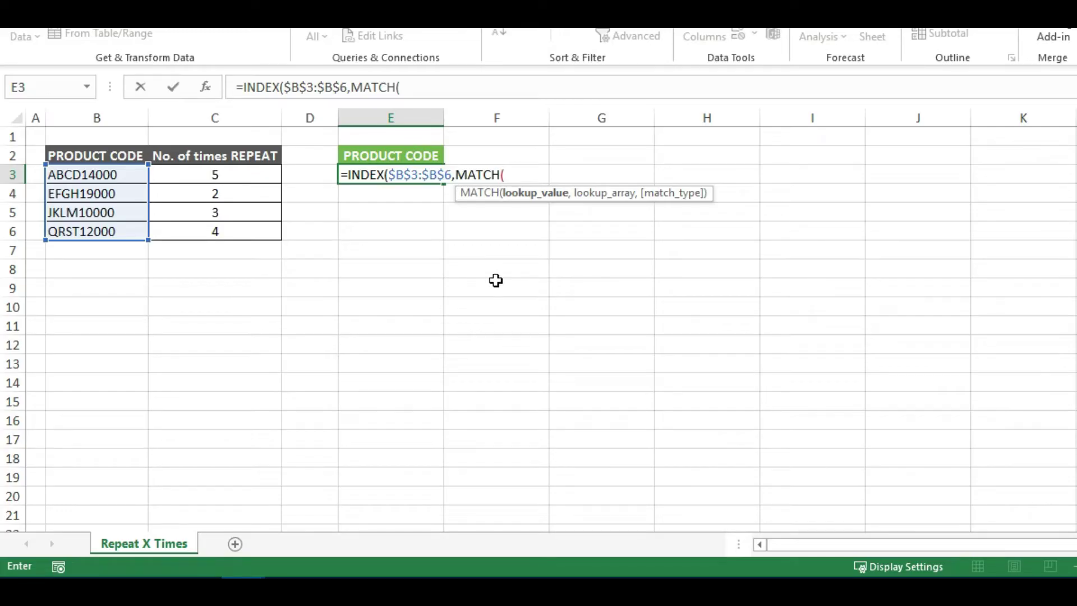
pyautogui.write('1,')
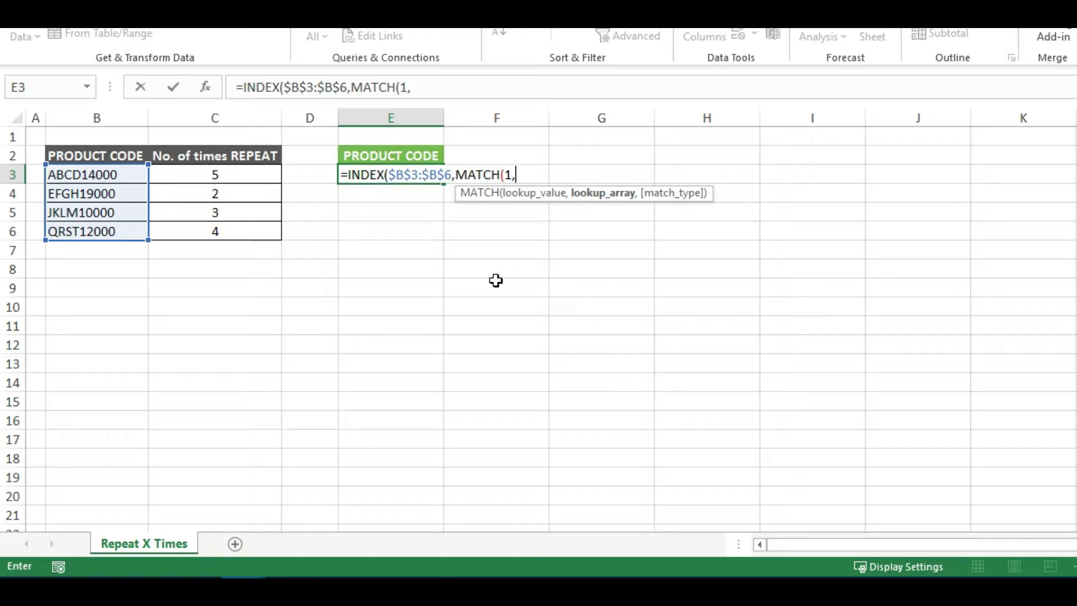
# - Insert COUNTIF with the expanding range $E$2:E2 into E3's formula
pyautogui.write('coun')
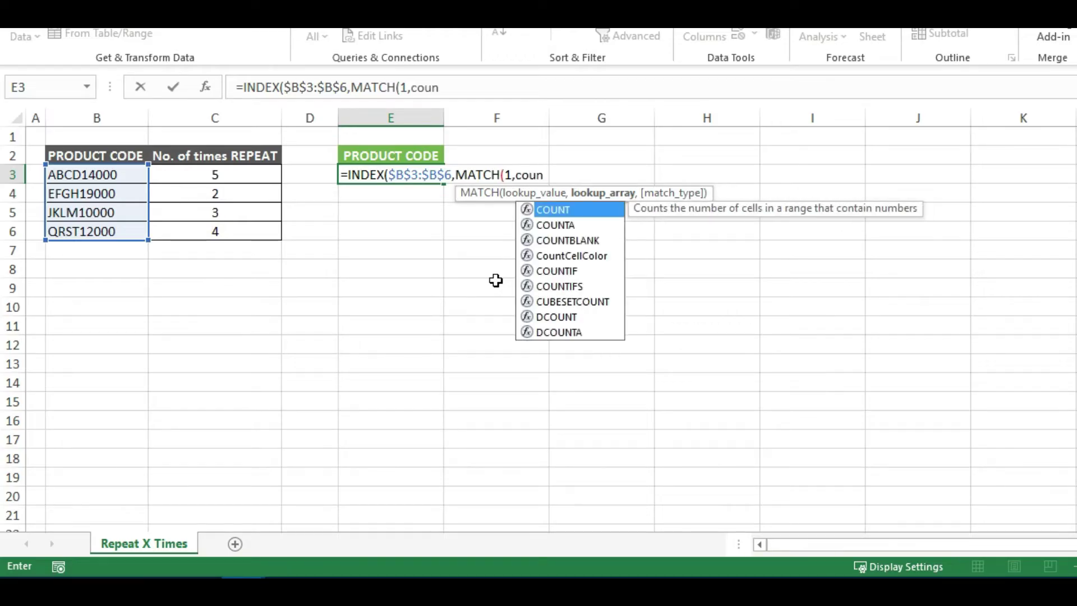
pyautogui.press('Down')
pyautogui.press('Down')
pyautogui.press('Down')
pyautogui.press('Down')
pyautogui.press('Tab')
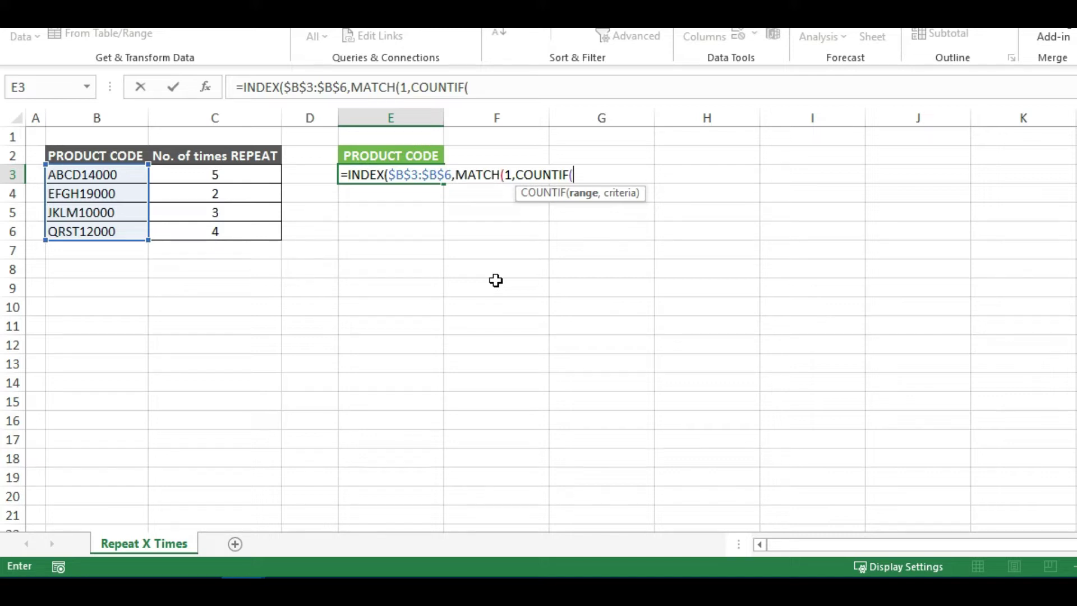
pyautogui.press('Up')
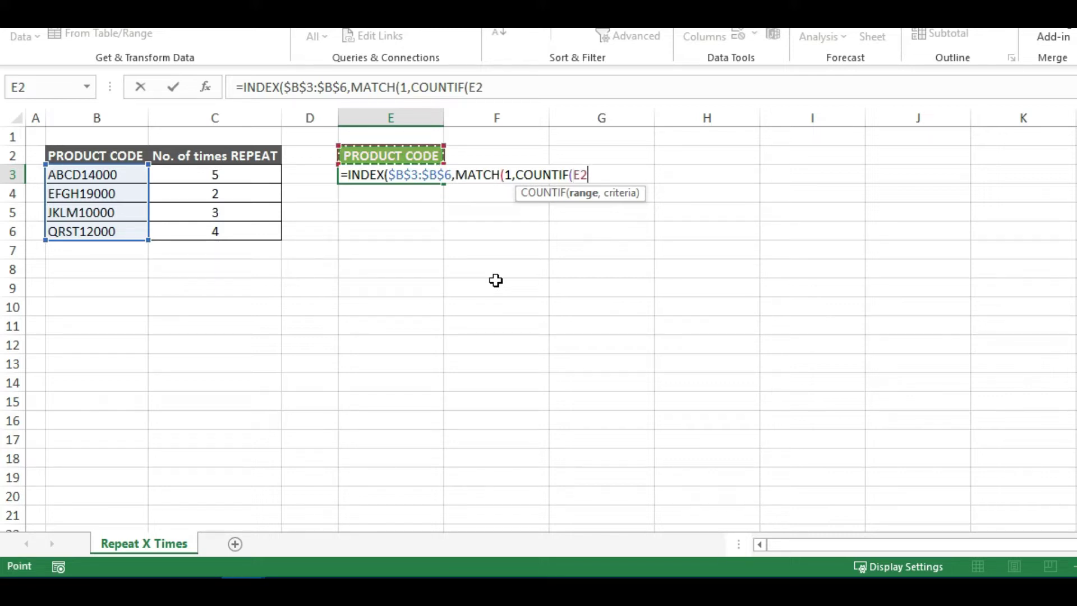
pyautogui.press('F8')
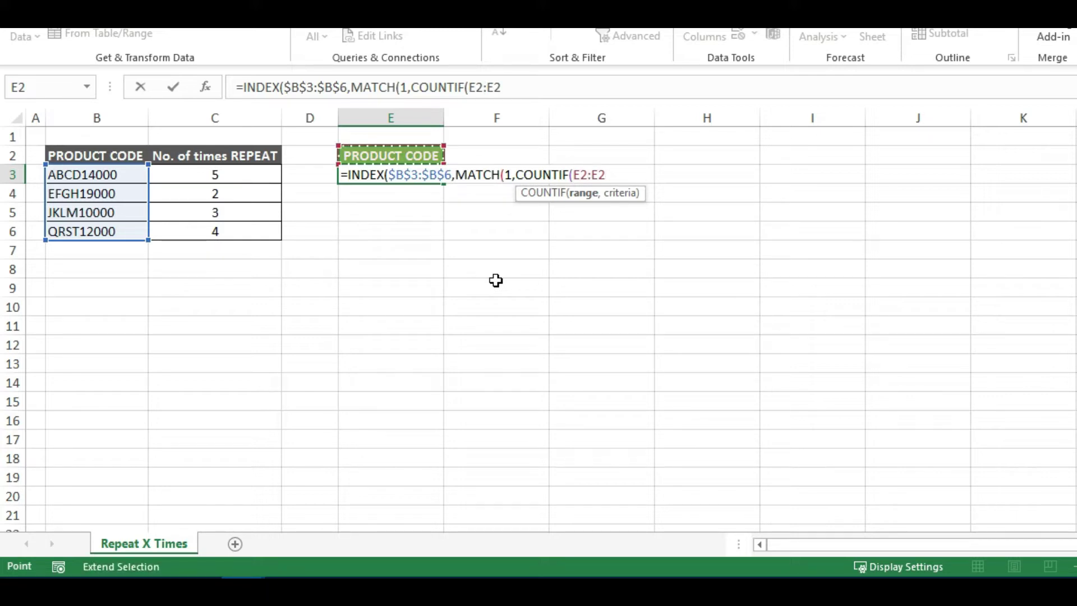
pyautogui.click(583, 175)
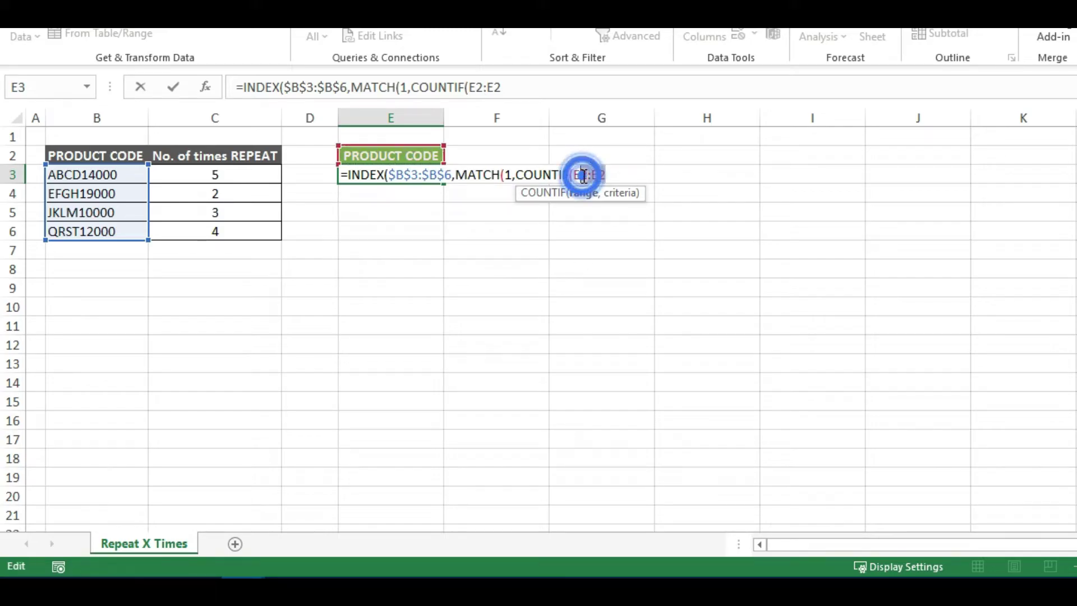
pyautogui.press('F4')
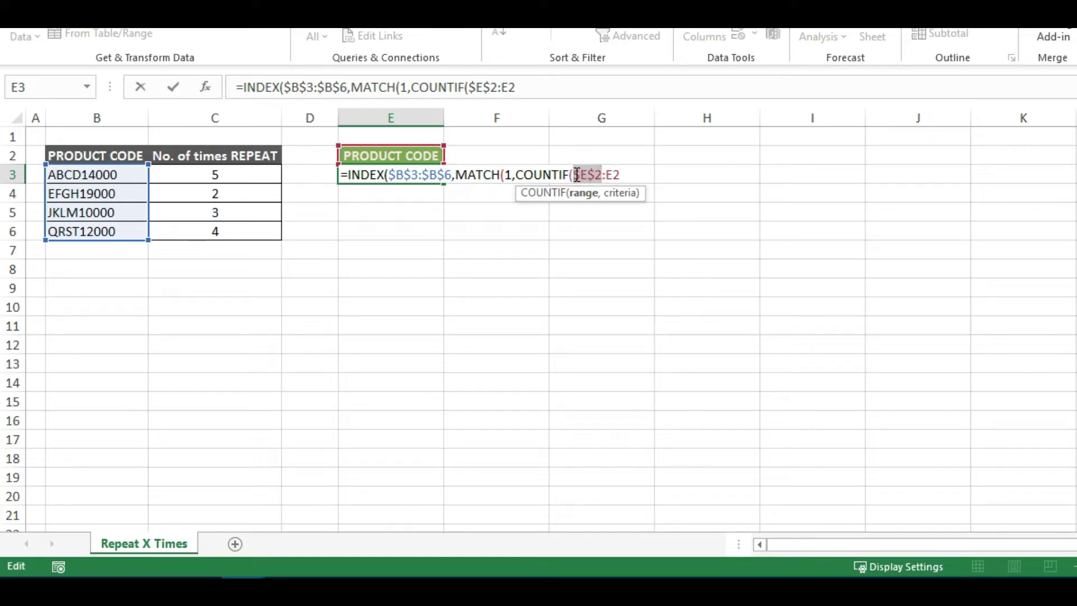
pyautogui.click(623, 174)
# - Add $B$3:$B$6 as COUNTIF's criteria, close it and begin the < comparison
pyautogui.write(',')
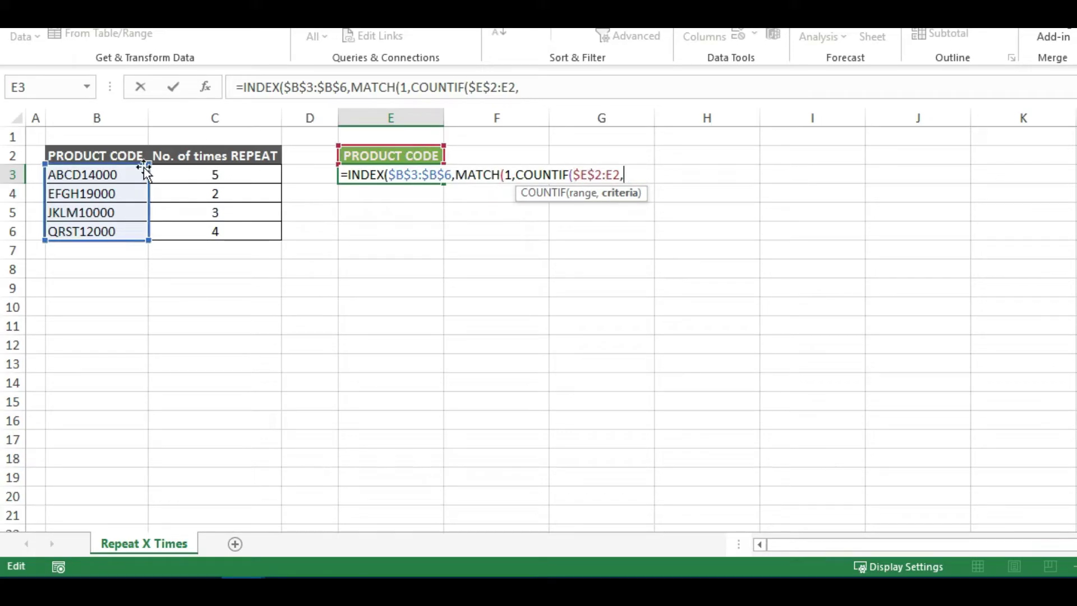
pyautogui.click(125, 174)
pyautogui.hotkey('ctrl', 'shift', 'Down')
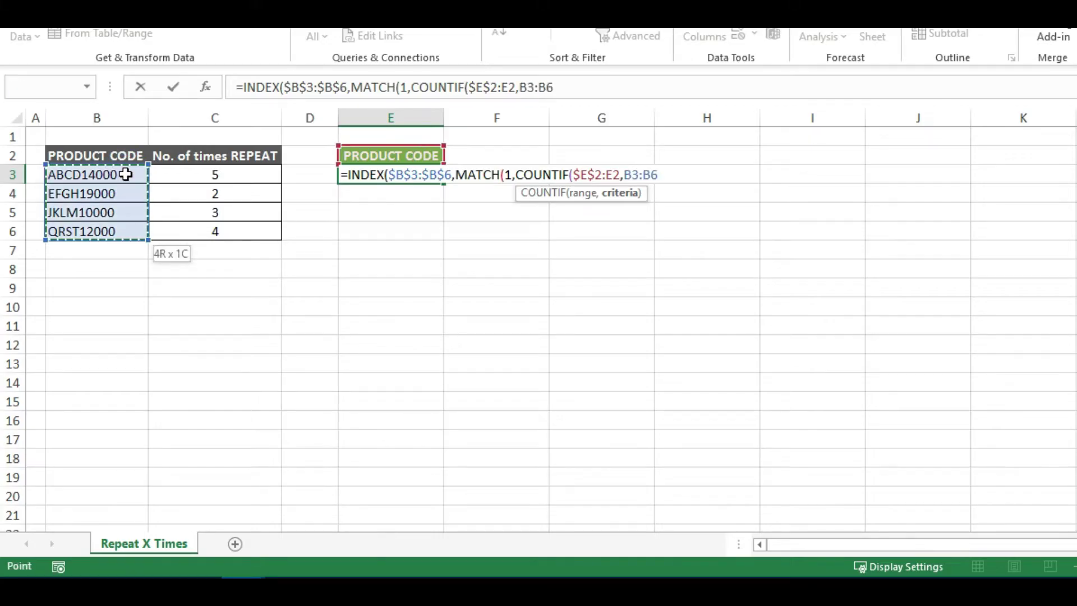
pyautogui.press('F4')
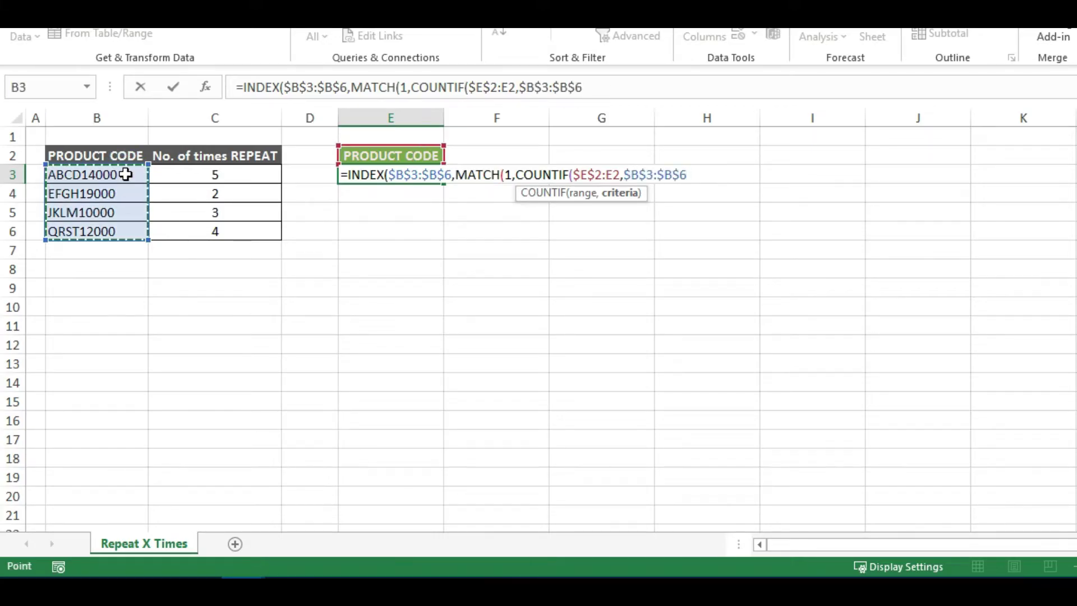
pyautogui.write(')<')
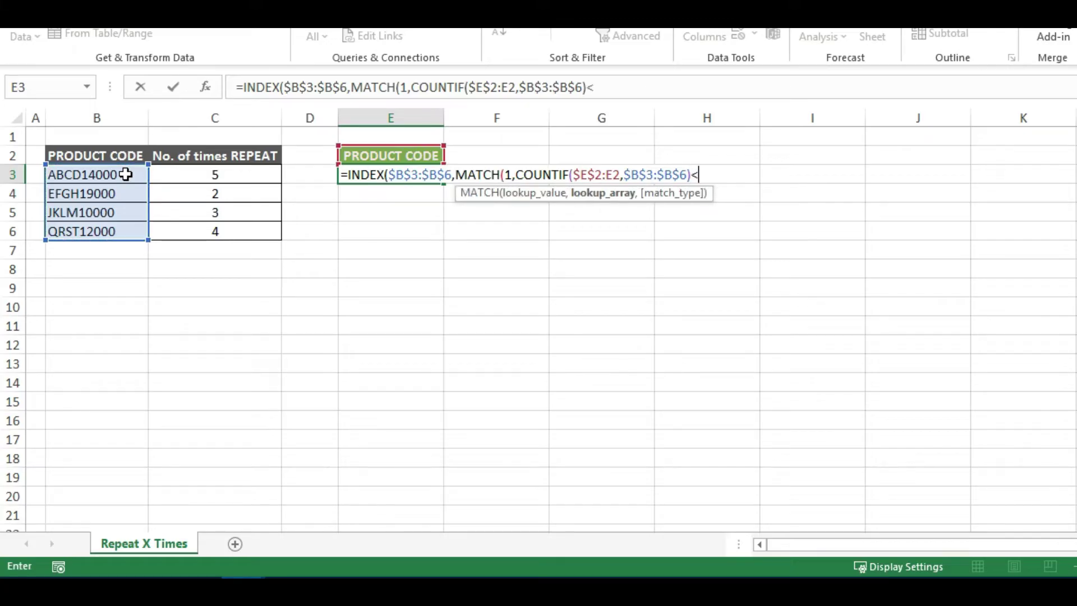
pyautogui.write('sum')
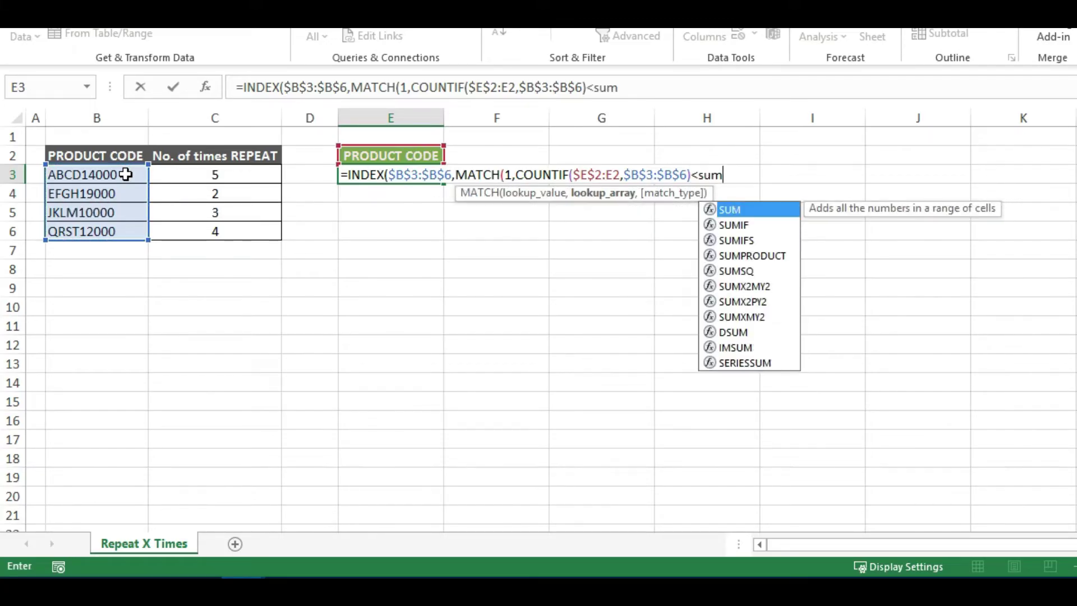
# - Insert SUMIF with $B$3:$B$6 as both its range and criteria
pyautogui.press('Down')
pyautogui.press('Tab')
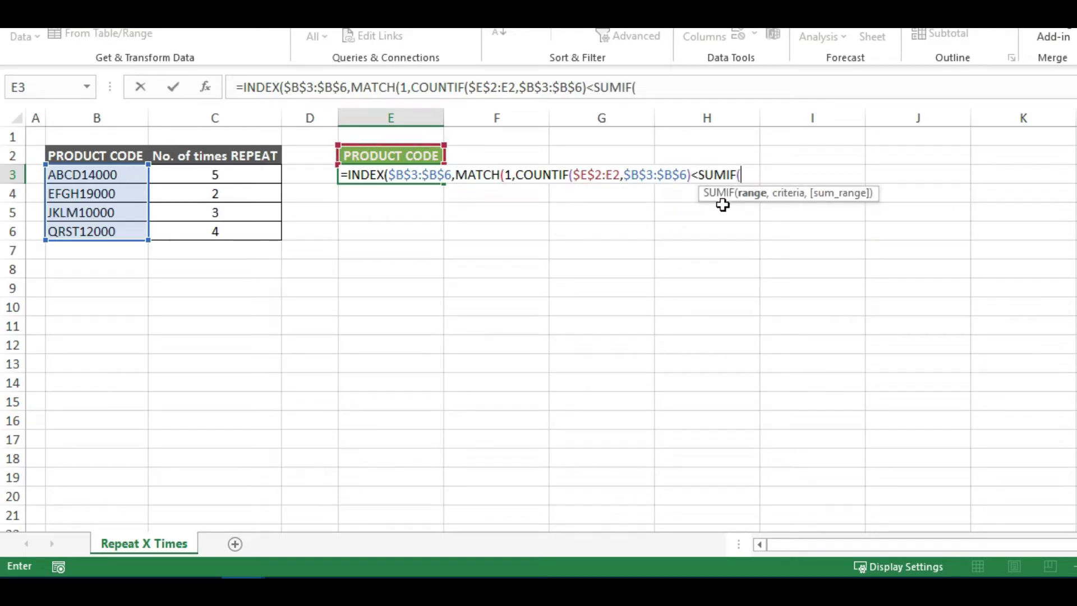
pyautogui.click(119, 175)
pyautogui.hotkey('ctrl', 'shift', 'Down')
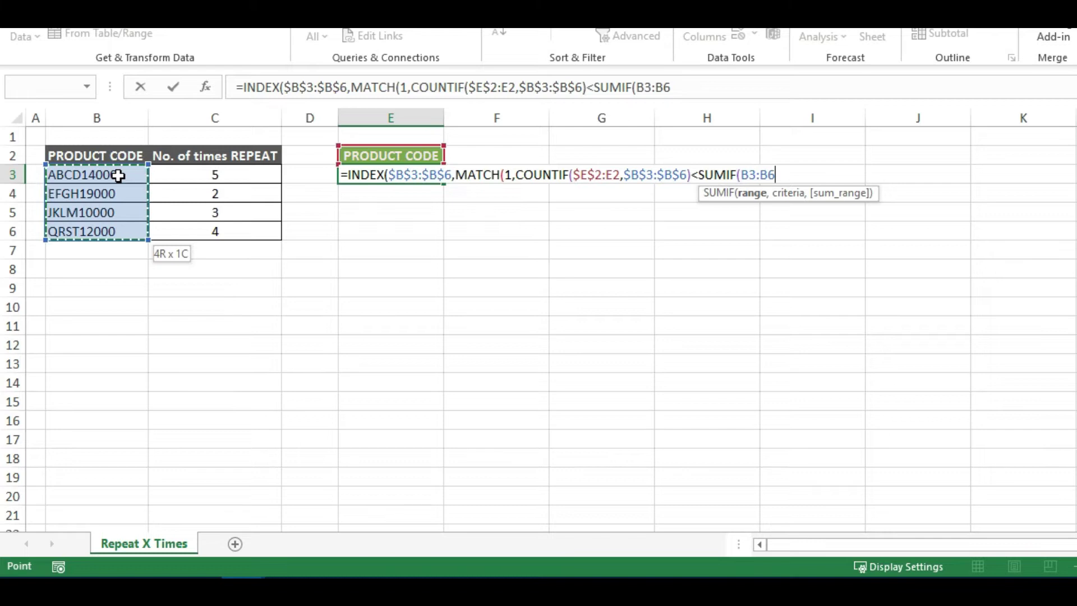
pyautogui.press('F4')
pyautogui.write('$B$6,')
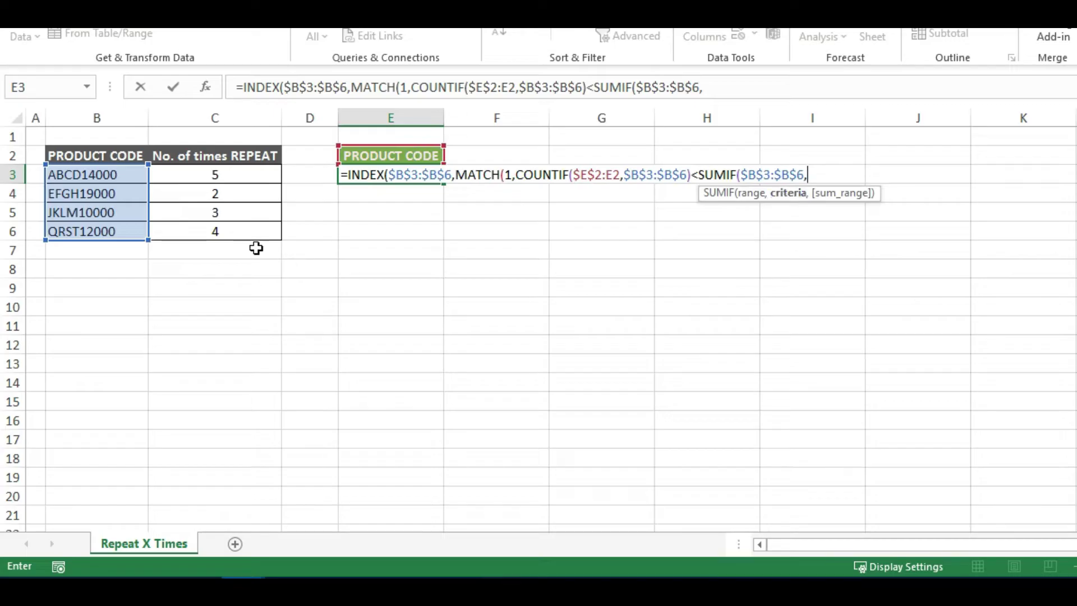
pyautogui.click(108, 174)
pyautogui.hotkey('ctrl', 'shift', 'Down')
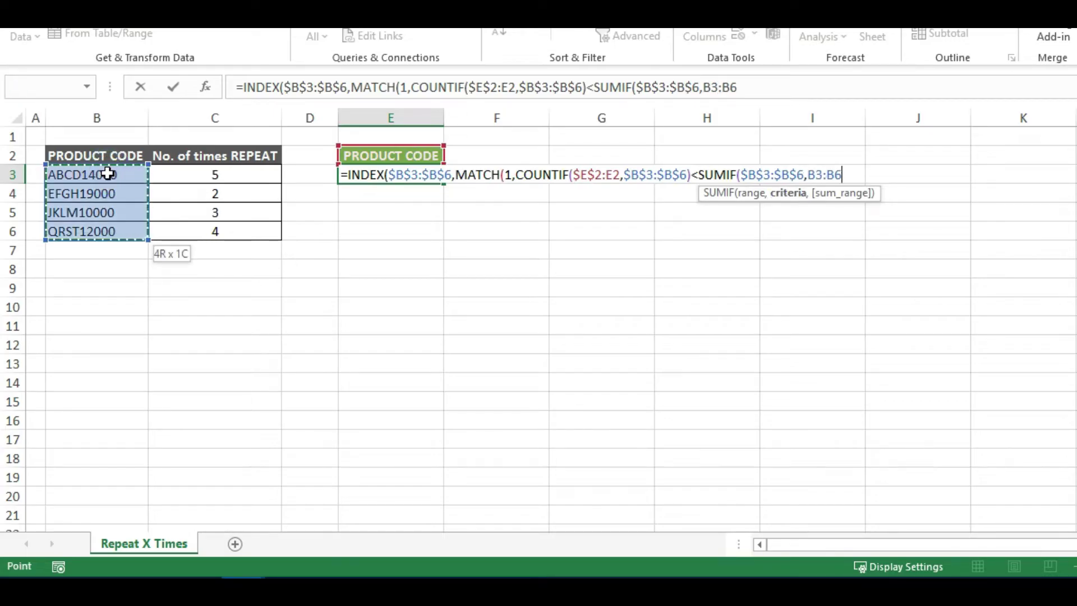
pyautogui.press('F4')
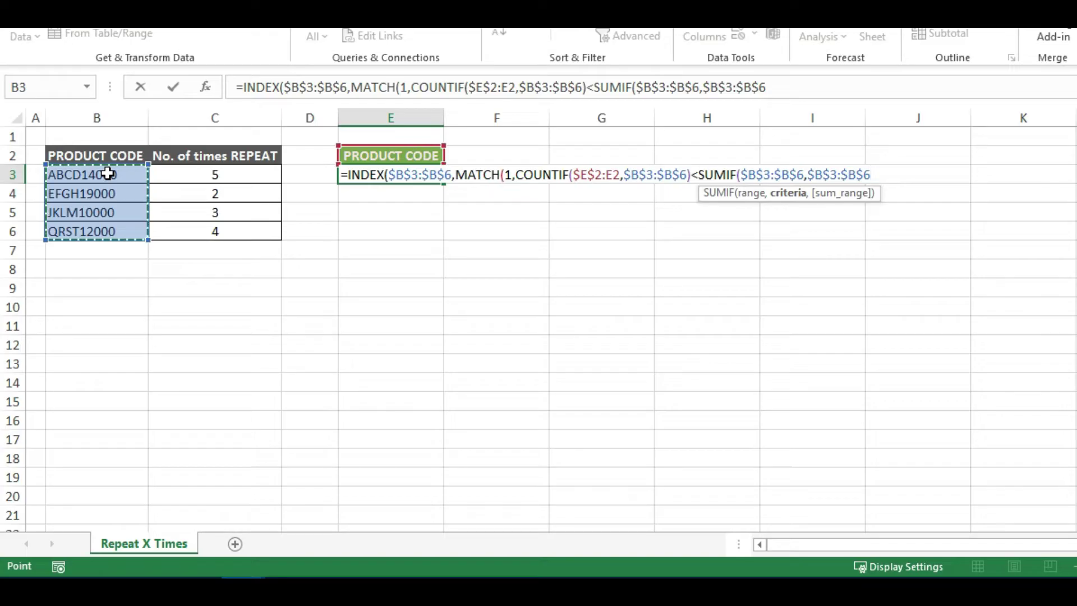
# - Add $C$3:$C$6 as SUMIF's sum range and close the parenthesis
pyautogui.write(',')
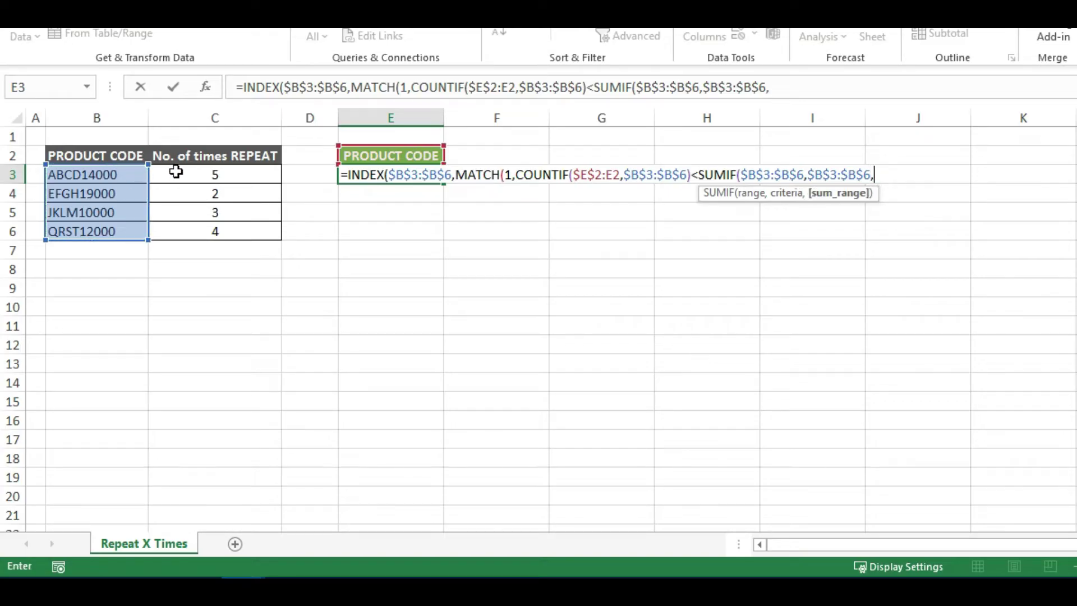
pyautogui.click(177, 172)
pyautogui.hotkey('ctrl', 'shift', 'Down')
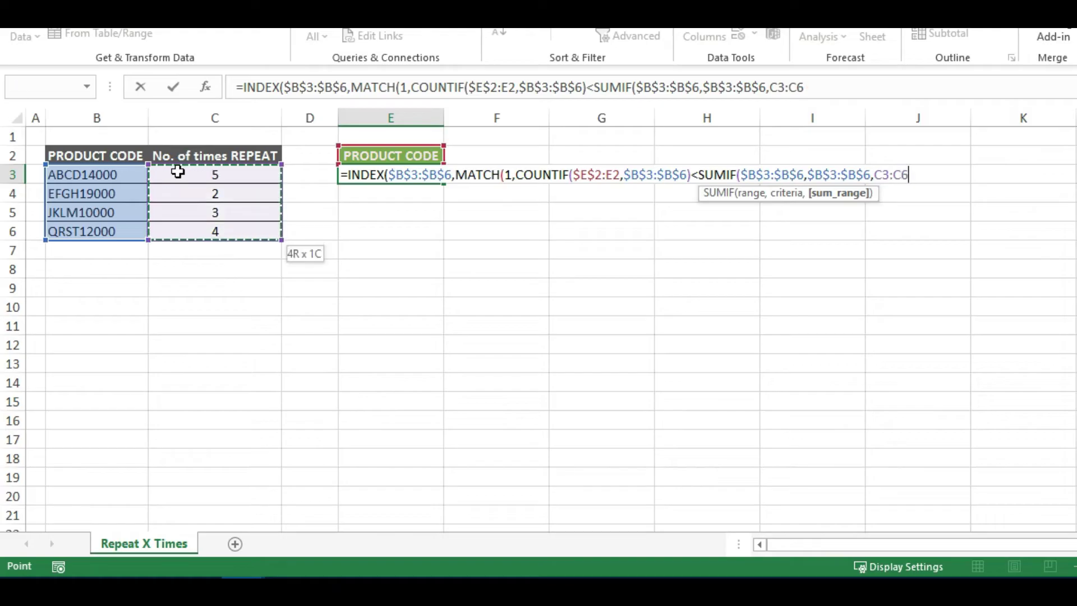
pyautogui.press('F4')
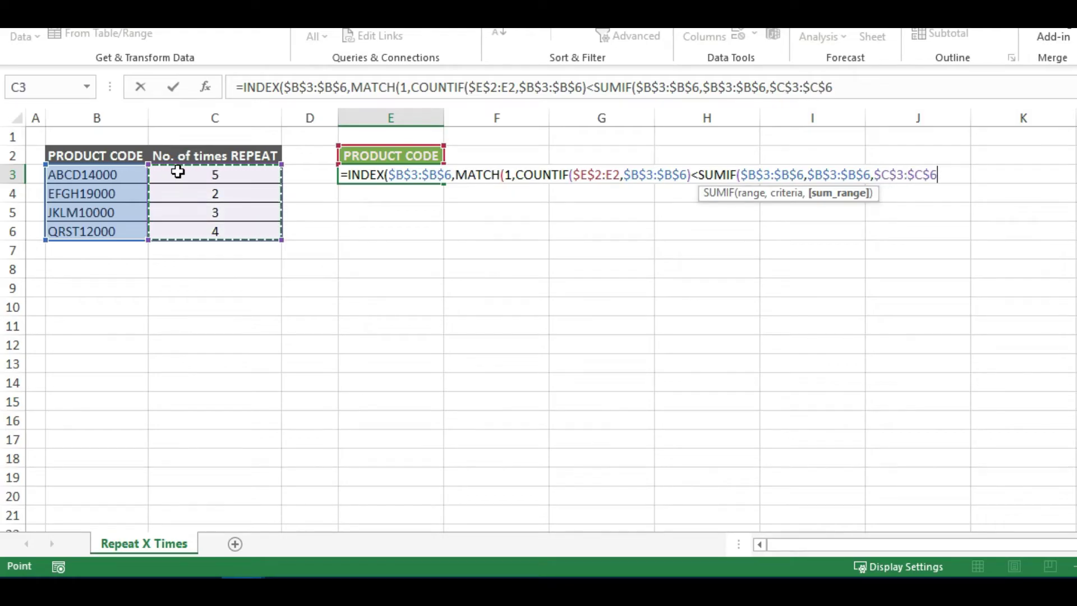
pyautogui.write(')')
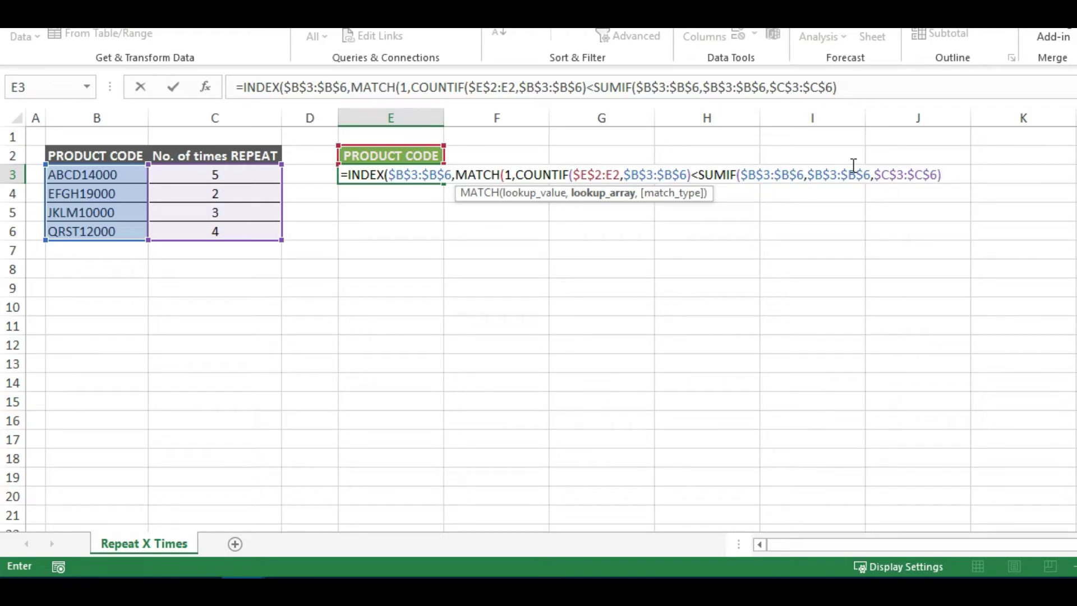
# - Wrap the comparison in SIGN, finish MATCH with 0, and array-enter E3 showing ABCD14000
pyautogui.click(520, 175)
pyautogui.write('sig')
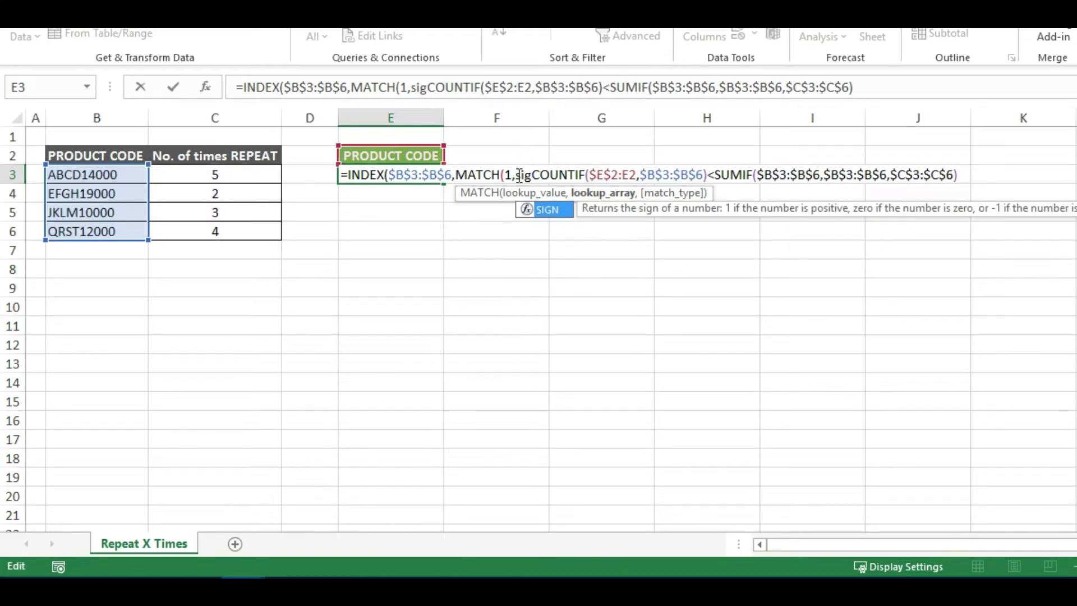
pyautogui.press('Tab')
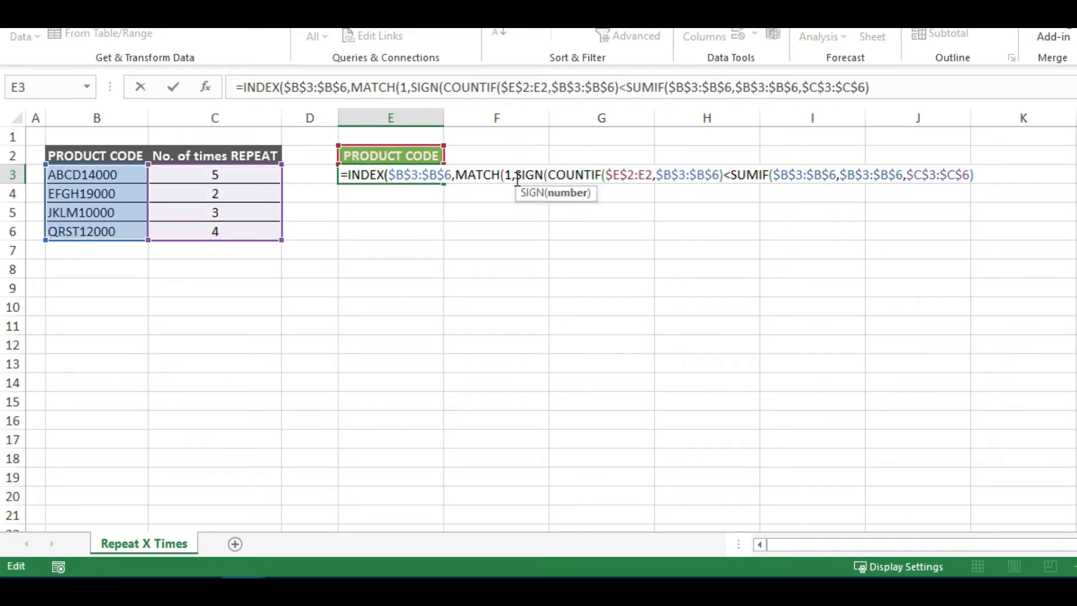
pyautogui.click(986, 175)
pyautogui.write(')')
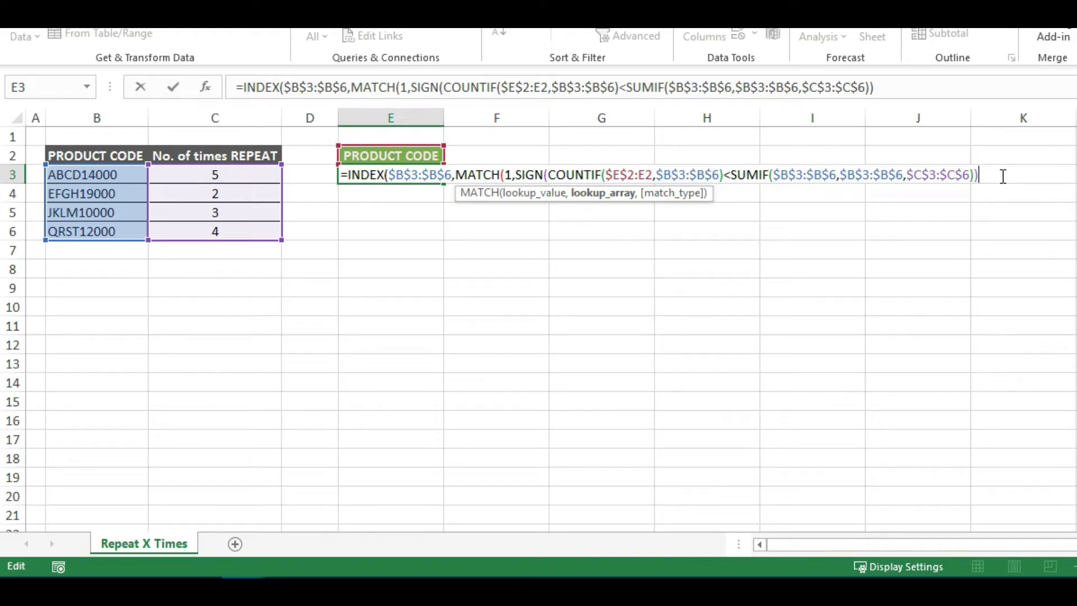
pyautogui.write(',0')
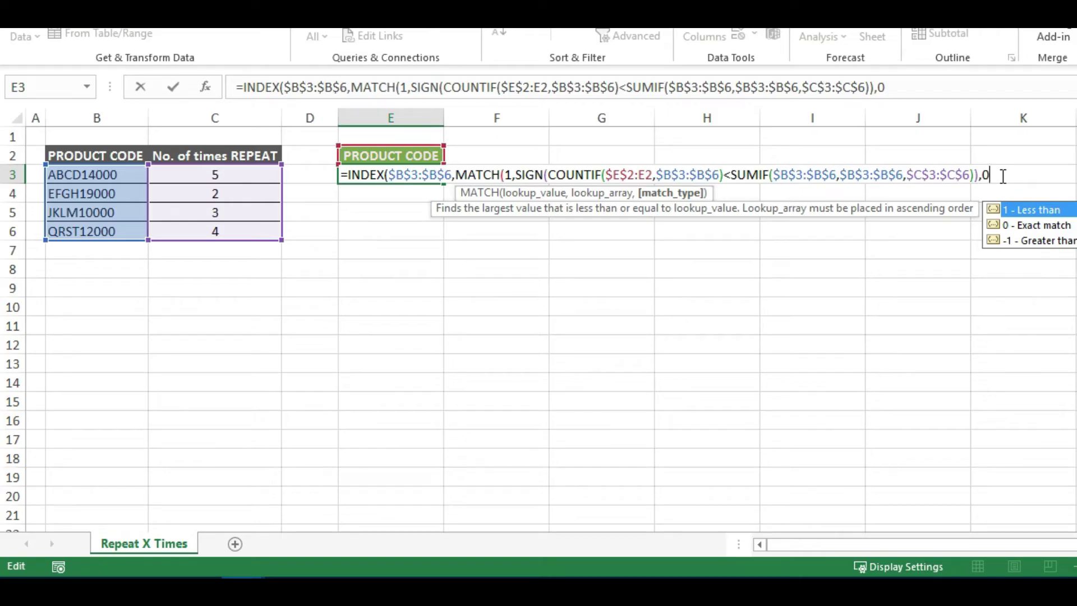
pyautogui.write(')')
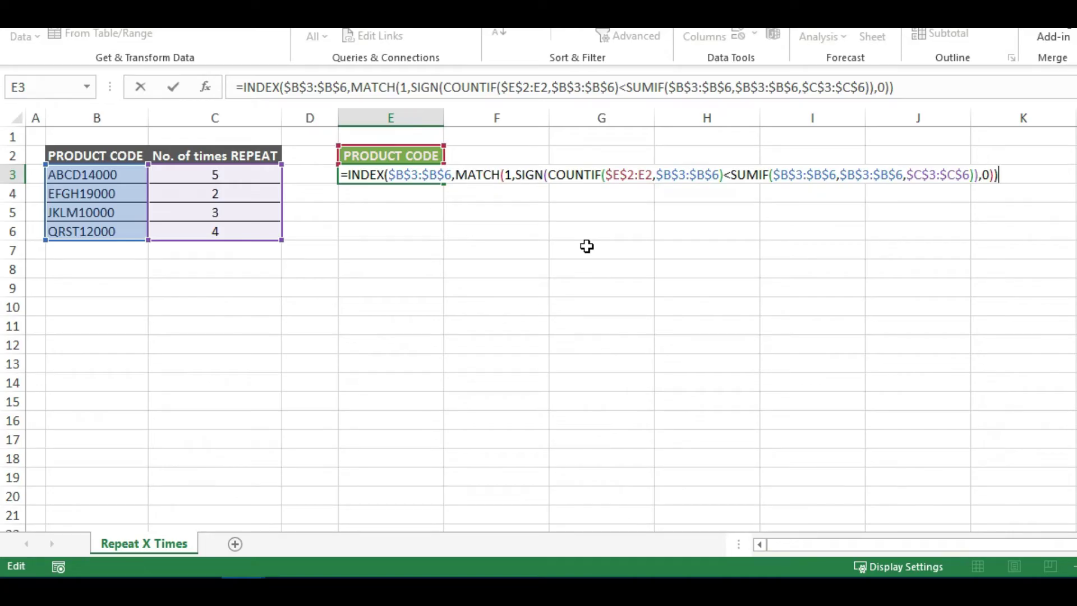
pyautogui.hotkey('ctrl', 'shift', 'Return')
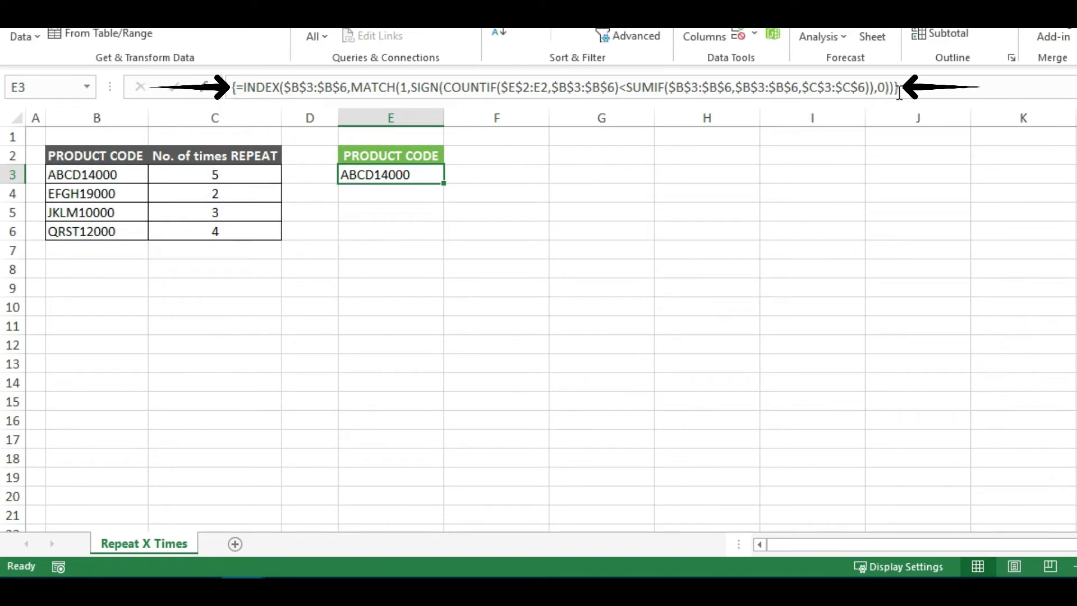
# - Wrap E3's formula in IFERROR with a blank fallback and re-enter it as an array formula
pyautogui.click(241, 86)
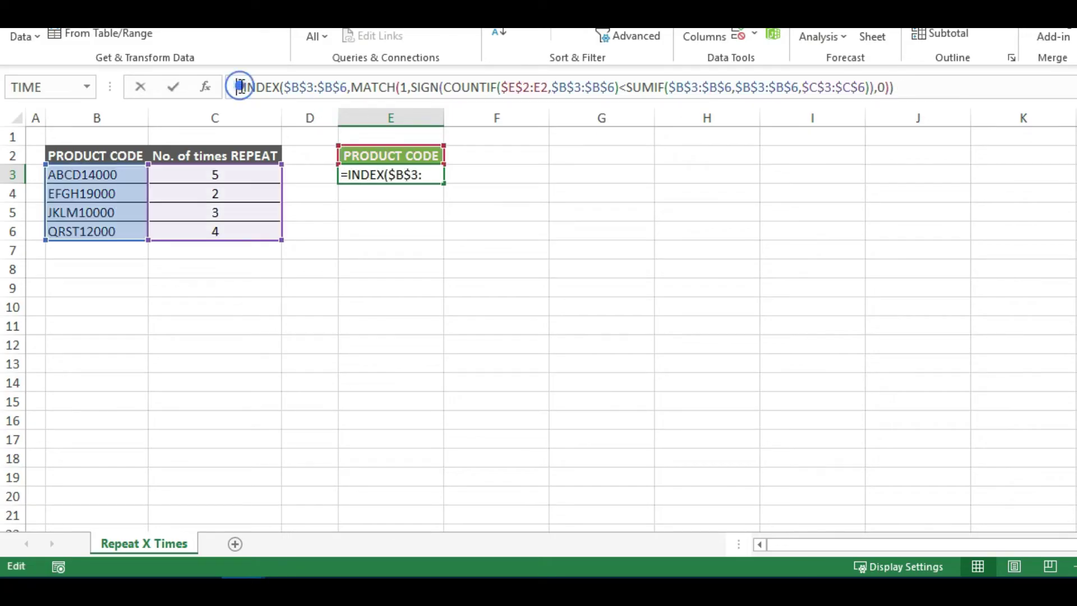
pyautogui.click(240, 87)
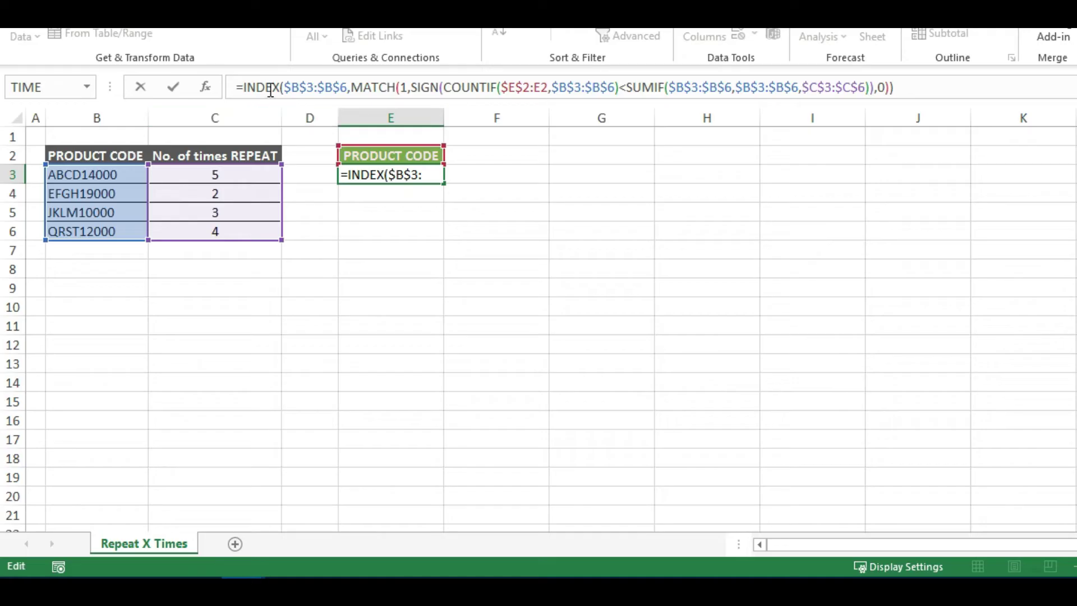
pyautogui.write('IFER')
pyautogui.press('Tab')
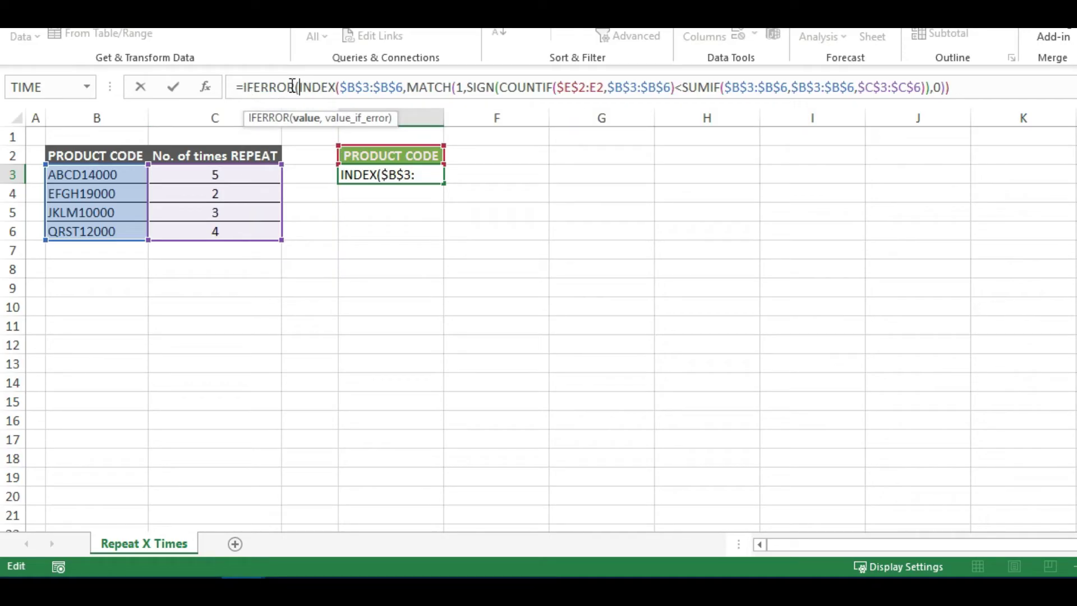
pyautogui.click(960, 87)
pyautogui.write(',0')
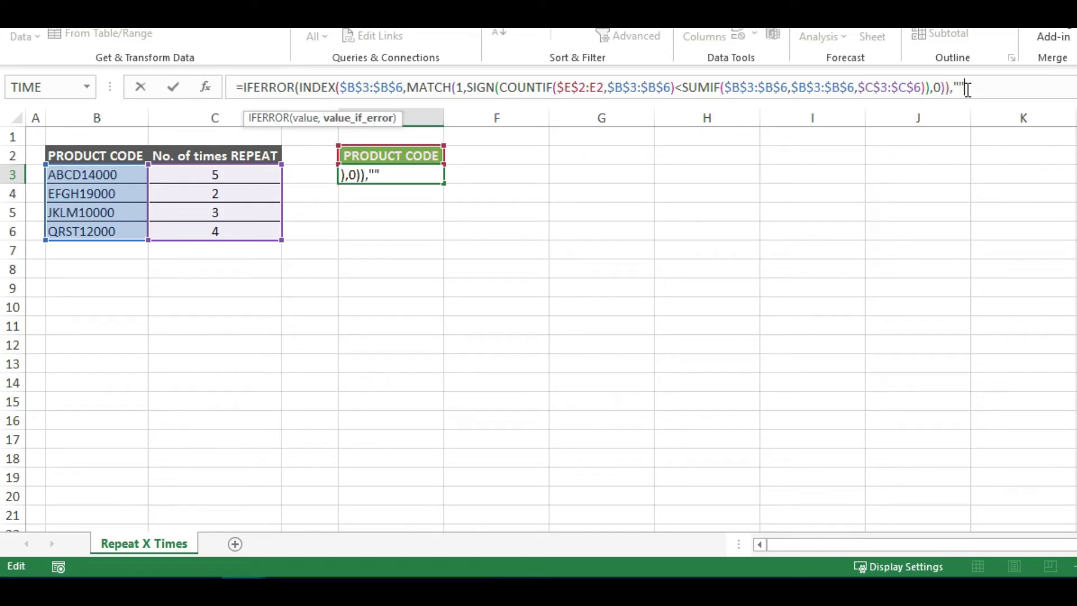
pyautogui.write(')')
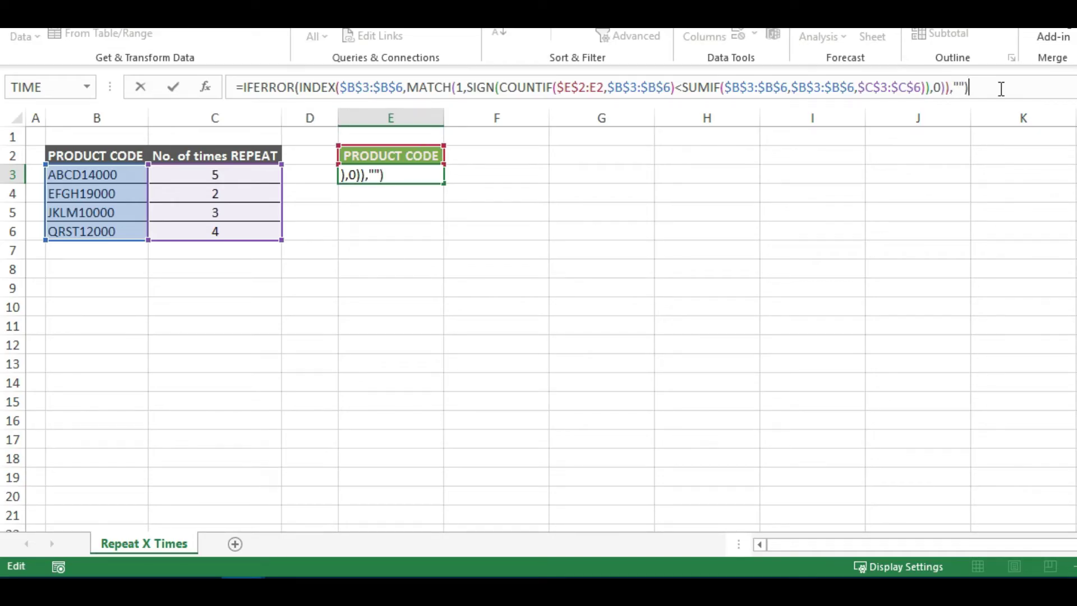
pyautogui.hotkey('ctrl', 'shift', 'Return')
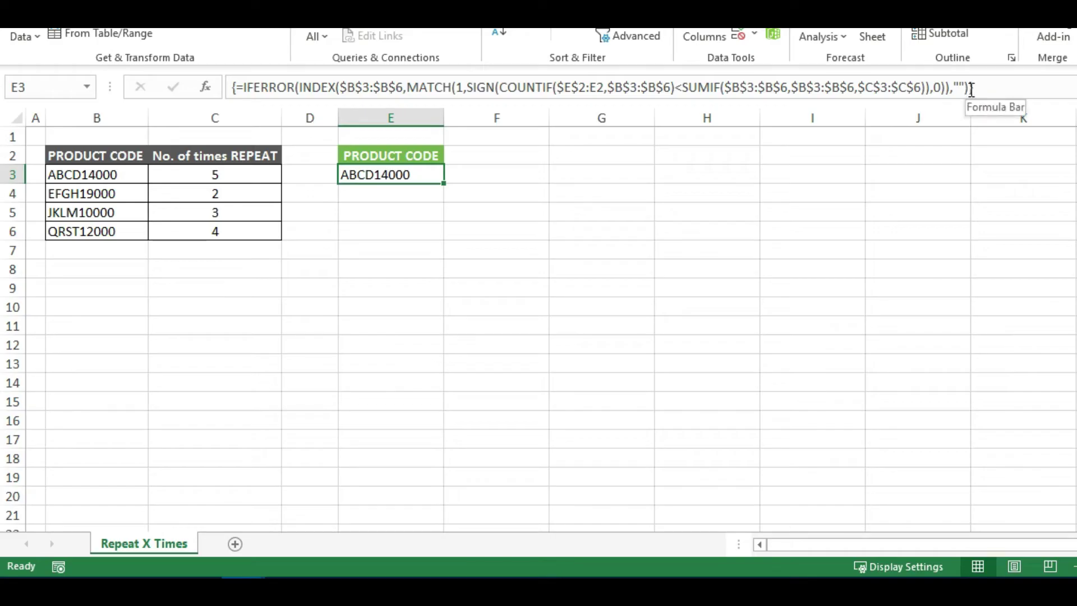
# - Copy E3's array formula into E4:E21
pyautogui.hotkey('ctrl', 'c')
pyautogui.click(432, 201)
pyautogui.hotkey('shift', 'Down')
pyautogui.hotkey('shift', 'Down')
pyautogui.hotkey('shift', 'Down')
pyautogui.hotkey('shift', 'Down')
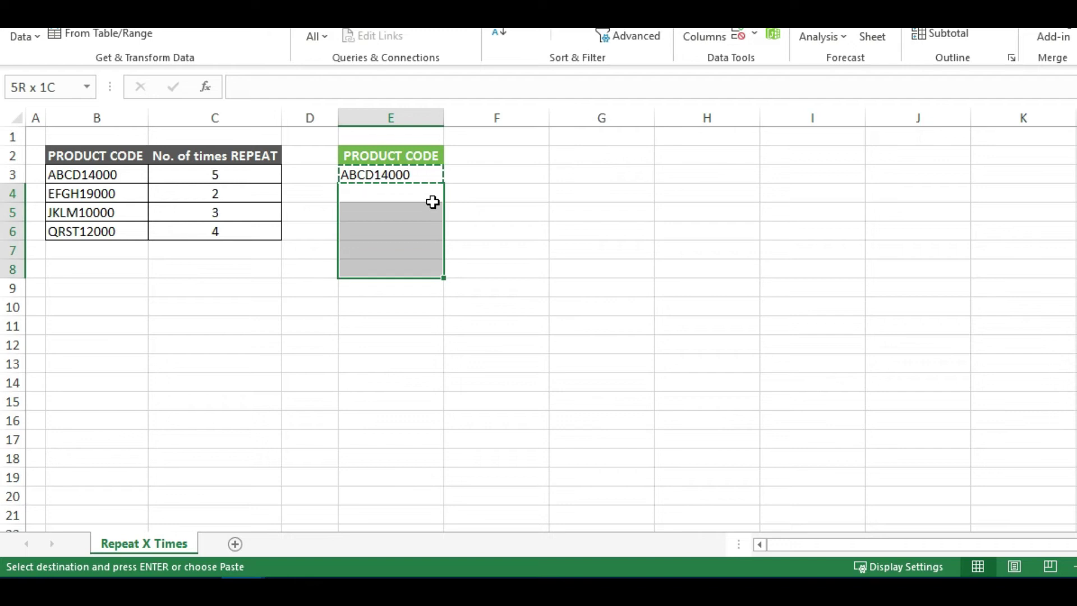
pyautogui.hotkey('shift', 'Down')
pyautogui.hotkey('shift', 'Down')
pyautogui.hotkey('shift', 'Down')
pyautogui.hotkey('shift', 'Down')
pyautogui.hotkey('shift', 'Down')
pyautogui.hotkey('shift', 'Down')
pyautogui.hotkey('shift', 'Down')
pyautogui.hotkey('shift', 'Down')
pyautogui.hotkey('shift', 'Down')
pyautogui.hotkey('shift', 'Down')
pyautogui.hotkey('shift', 'Down')
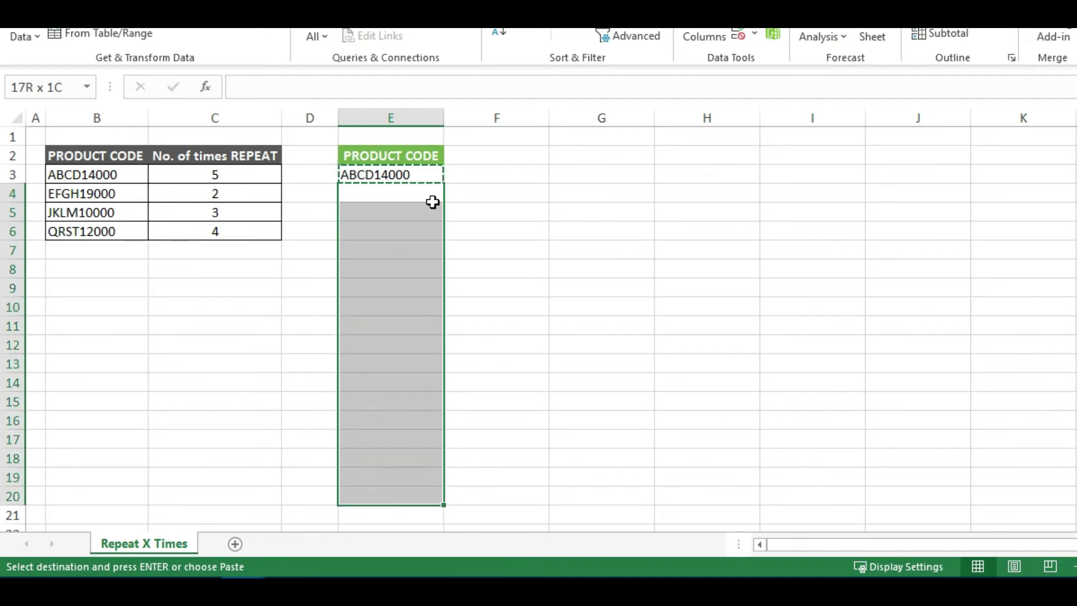
pyautogui.hotkey('shift', 'Down')
pyautogui.press('Return')
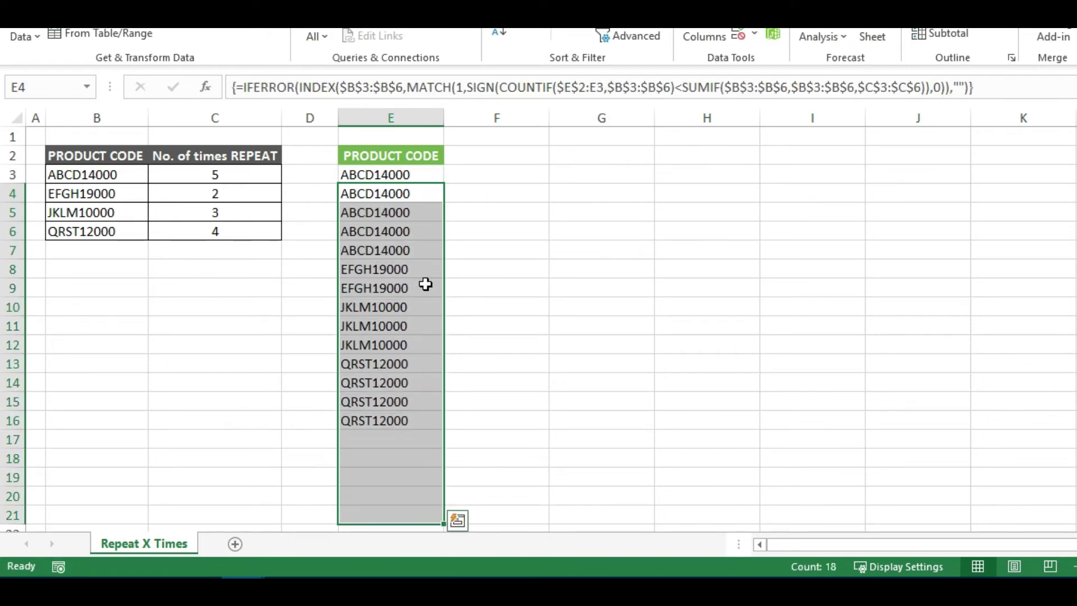
# - Review the repeated product codes listed down column E
pyautogui.press('Up')
pyautogui.press('Down')
pyautogui.press('Up')
pyautogui.hotkey('ctrl', 'shift', 'Down')
pyautogui.press('Up')
pyautogui.press('Down')
pyautogui.press('Up')
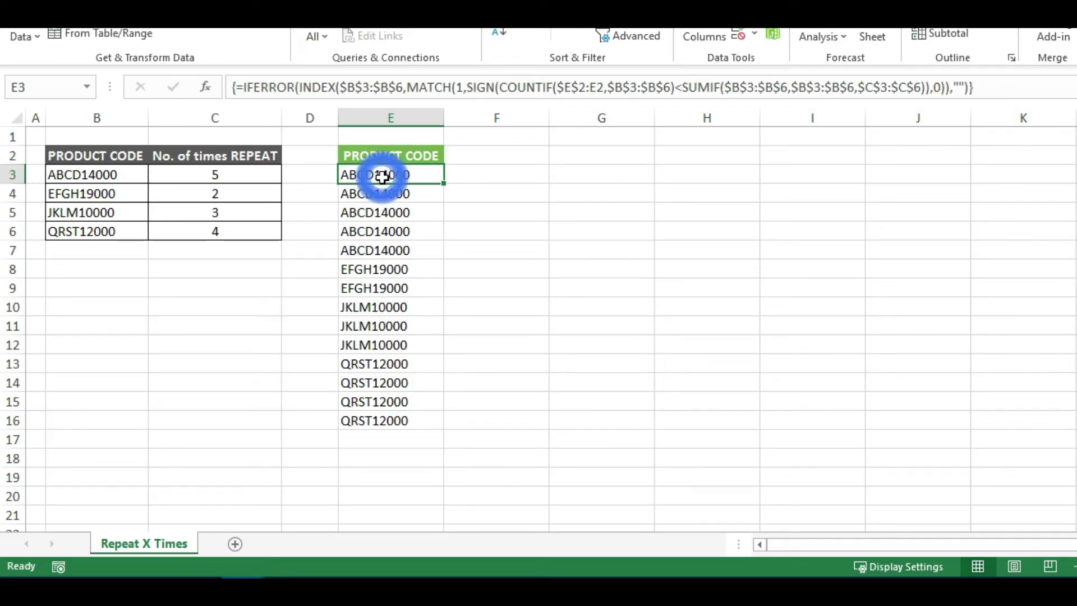
pyautogui.hotkey('shift', 'Down')
pyautogui.hotkey('shift', 'Down')
pyautogui.hotkey('shift', 'Down')
pyautogui.hotkey('shift', 'Down')
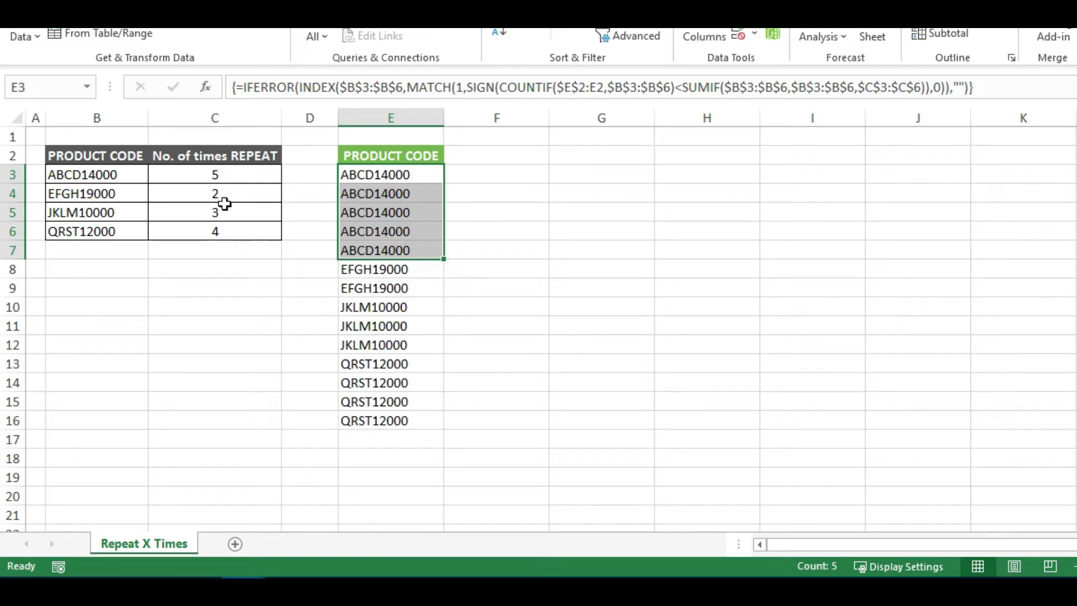
pyautogui.moveTo(130, 198); pyautogui.dragTo(193, 195)
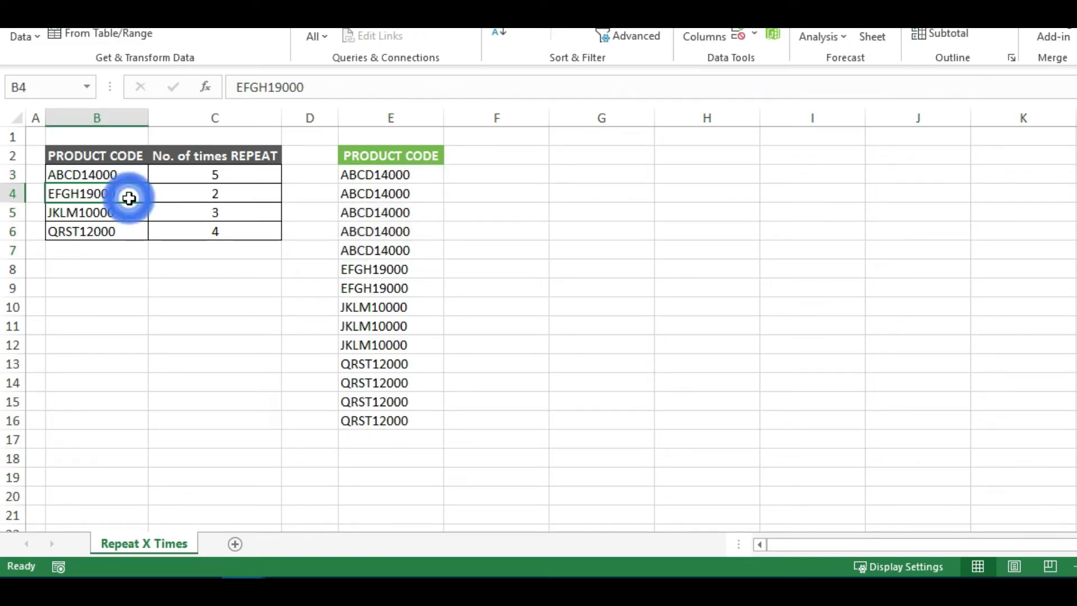
pyautogui.click(362, 271)
pyautogui.hotkey('shift', 'Down')
pyautogui.moveTo(361, 272); pyautogui.dragTo(349, 280)
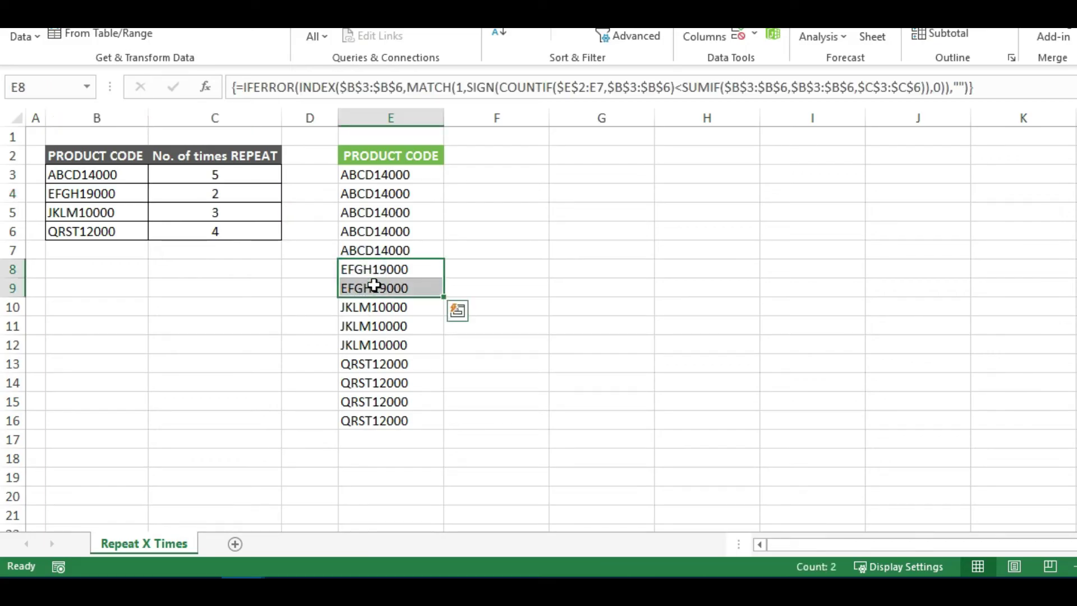
pyautogui.click(118, 211)
pyautogui.hotkey('shift', 'Right')
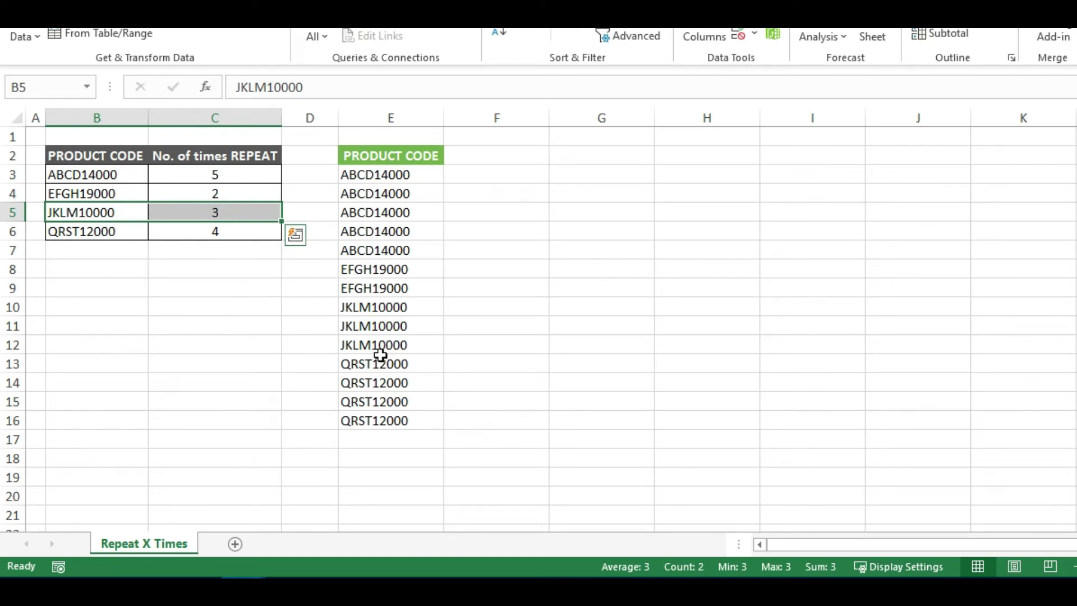
pyautogui.click(374, 331)
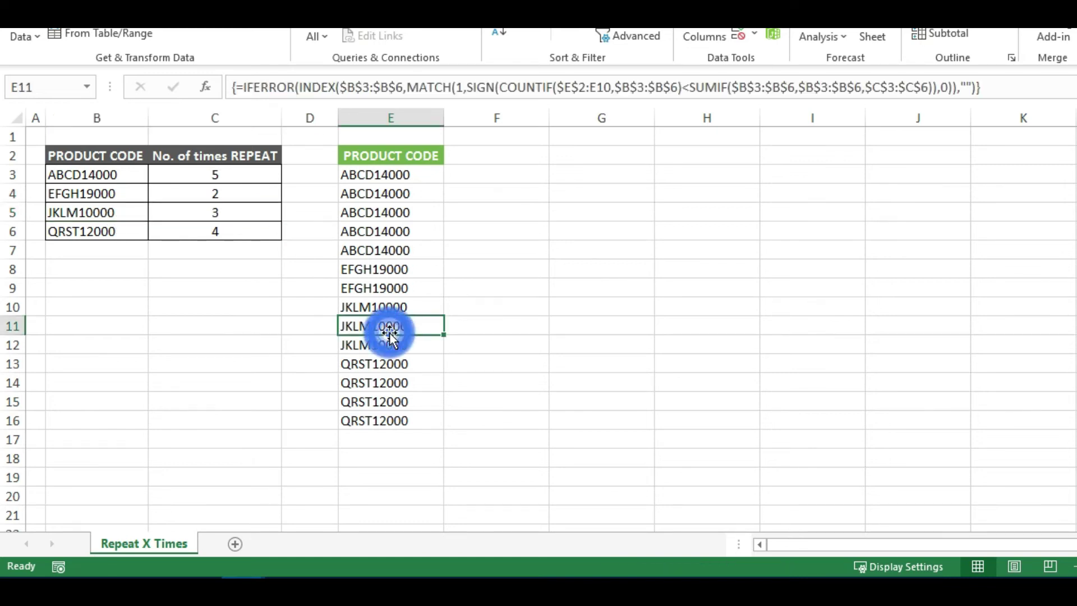
pyautogui.press('Up')
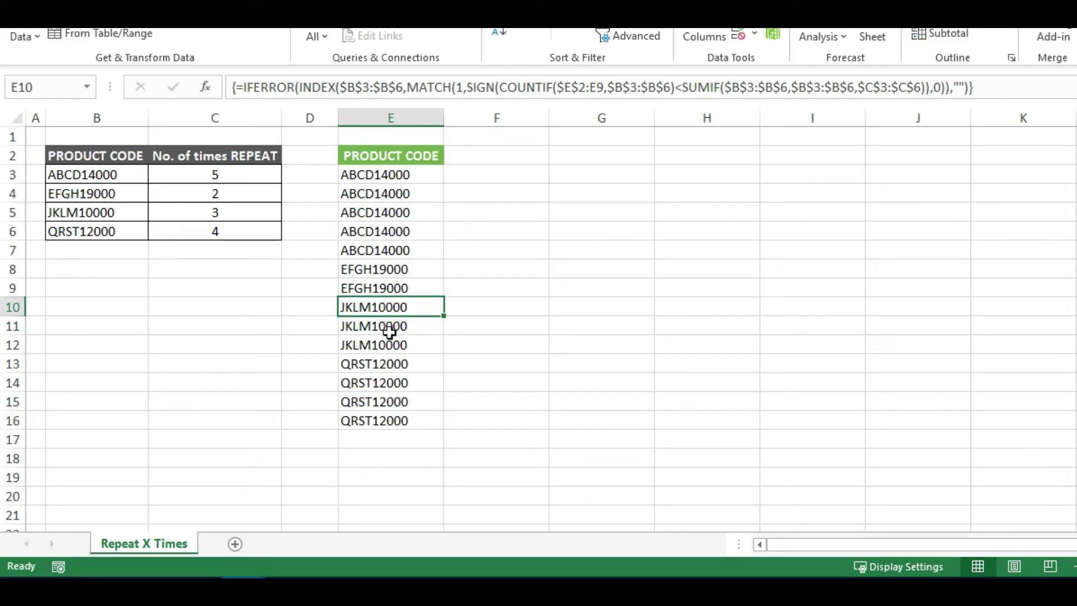
pyautogui.hotkey('shift', 'Down')
pyautogui.hotkey('shift', 'Down')
pyautogui.click(372, 365)
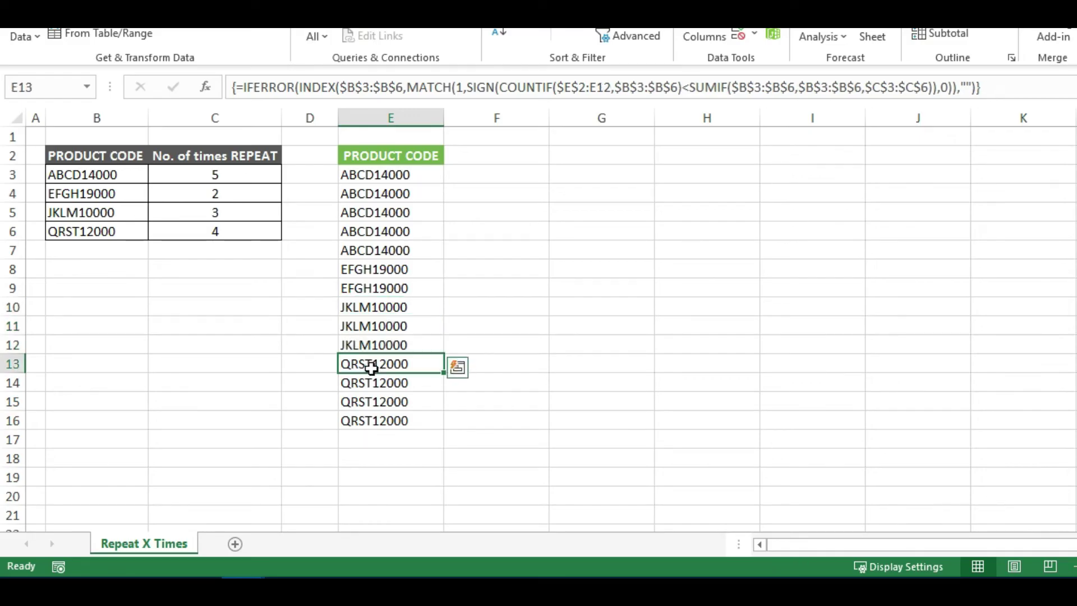
pyautogui.hotkey('shift', 'Down')
pyautogui.hotkey('shift', 'Down')
pyautogui.hotkey('shift', 'Down')
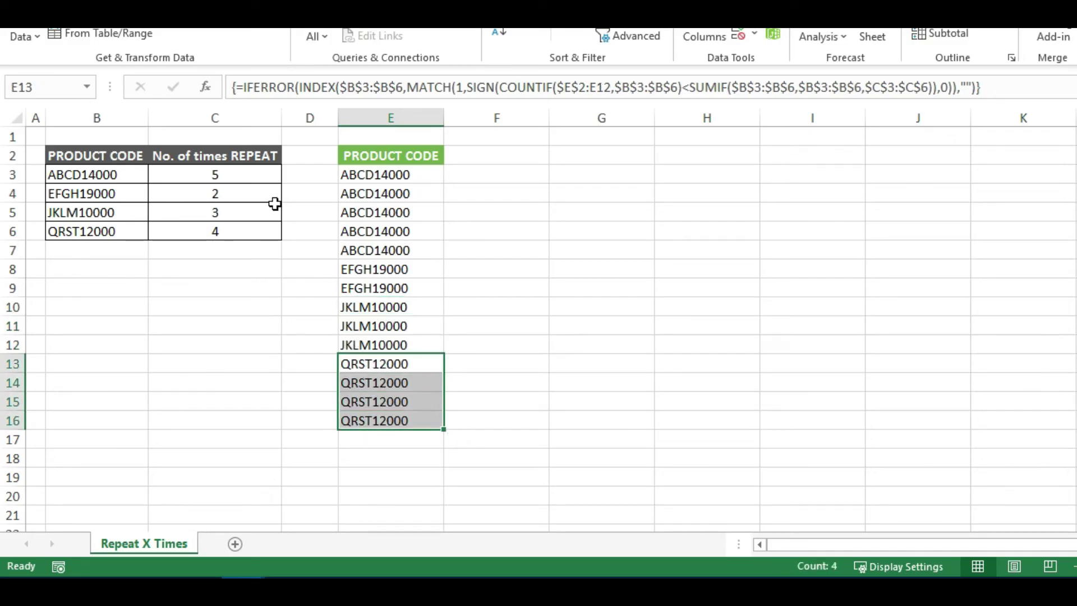
pyautogui.hotkey('ctrl', 'Up')
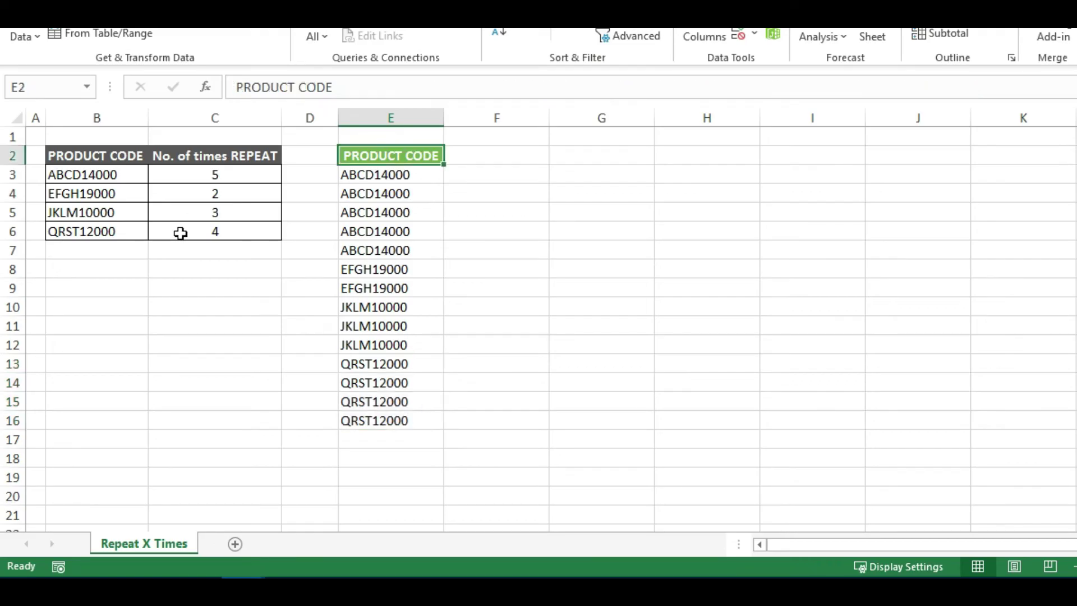
# - Change the ABCD14000 repeat count to 6, then to 1
pyautogui.click(240, 174)
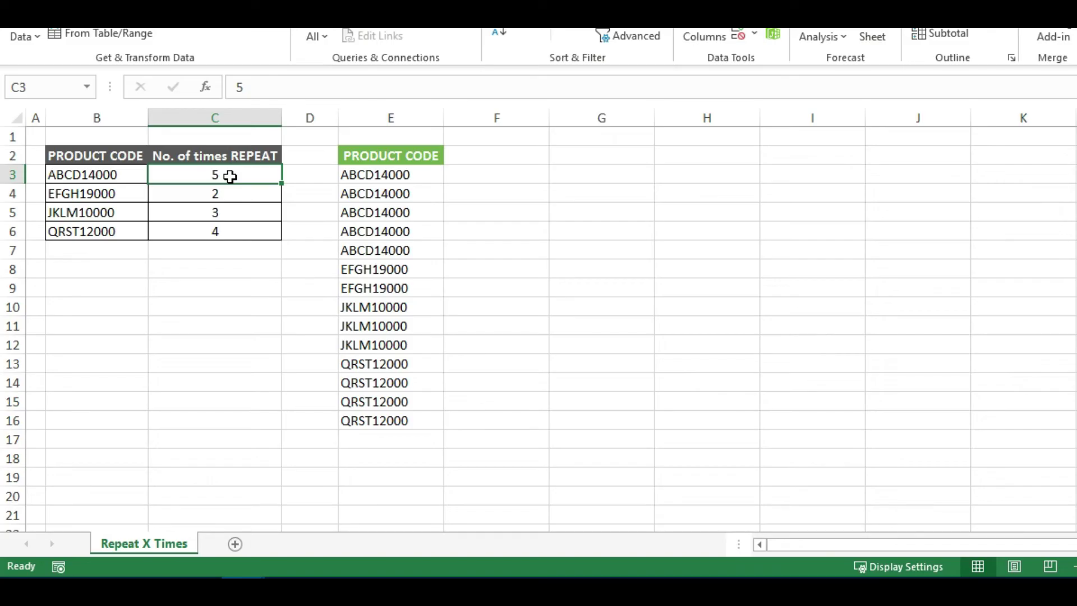
pyautogui.write('6')
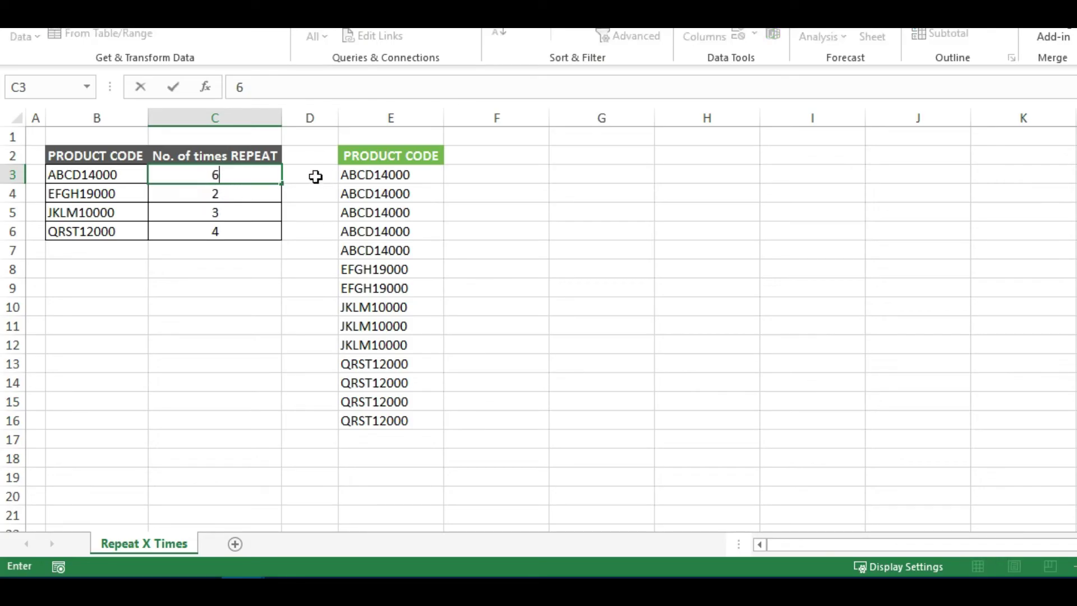
pyautogui.press('Return')
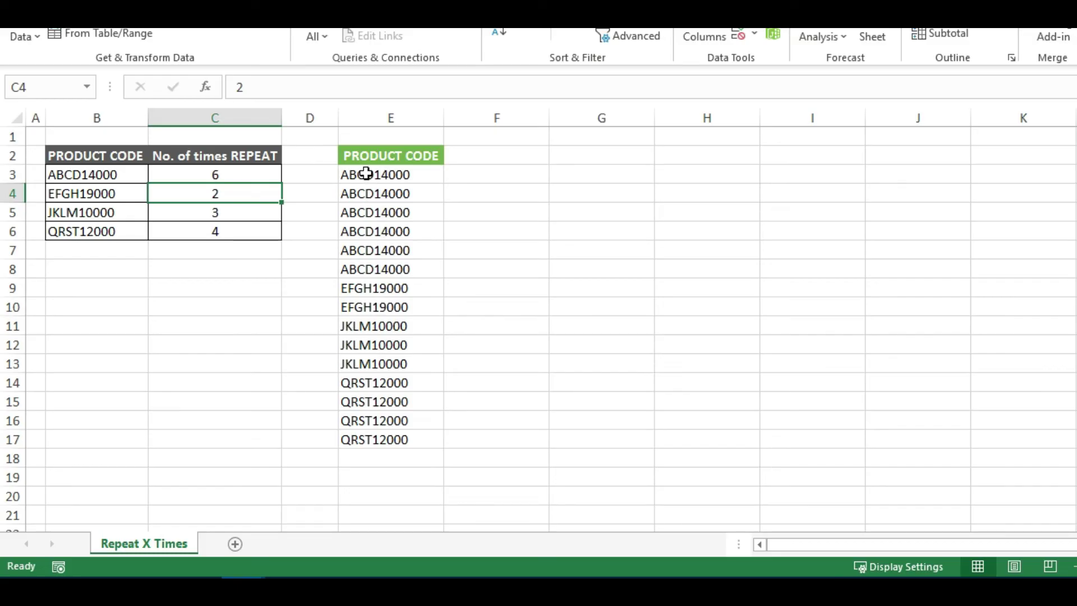
pyautogui.click(246, 175)
pyautogui.write('1')
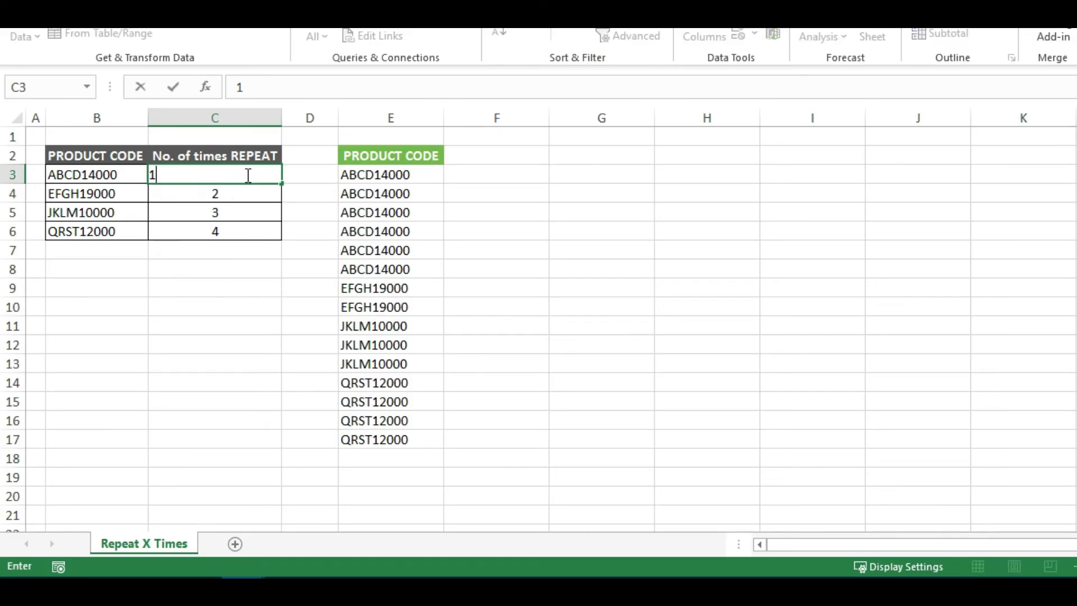
pyautogui.press('Return')
# - Set the EFGH19000, JKLM10000 and QRST12000 repeat counts to 1
pyautogui.write('1')
pyautogui.press('Return')
pyautogui.write('1')
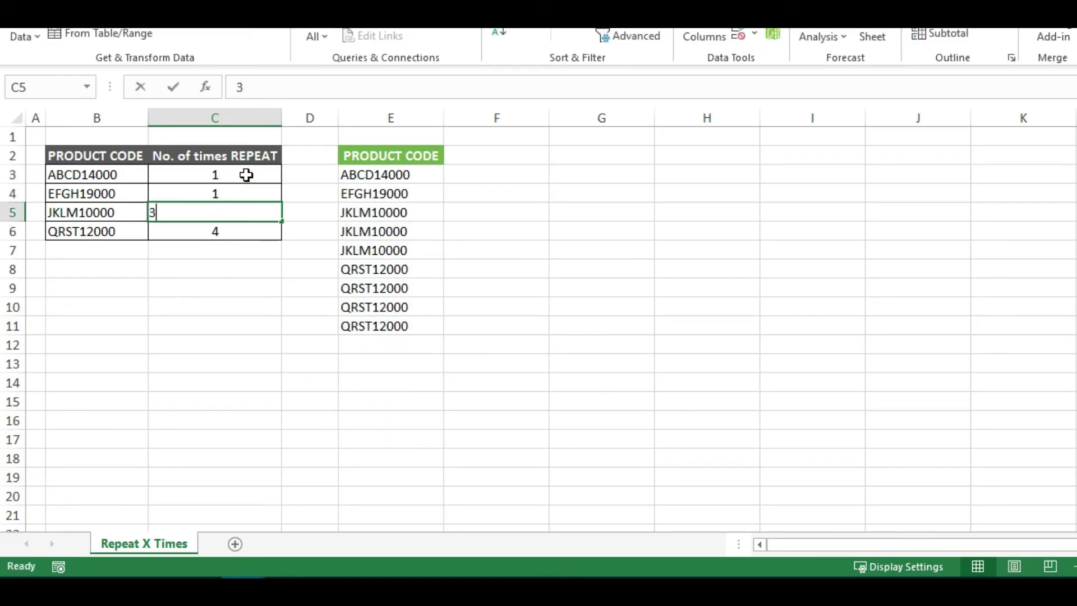
pyautogui.press('Return')
pyautogui.write('1')
pyautogui.press('Return')
pyautogui.press('Up')
pyautogui.press('Up')
pyautogui.press('Up')
pyautogui.press('Up')
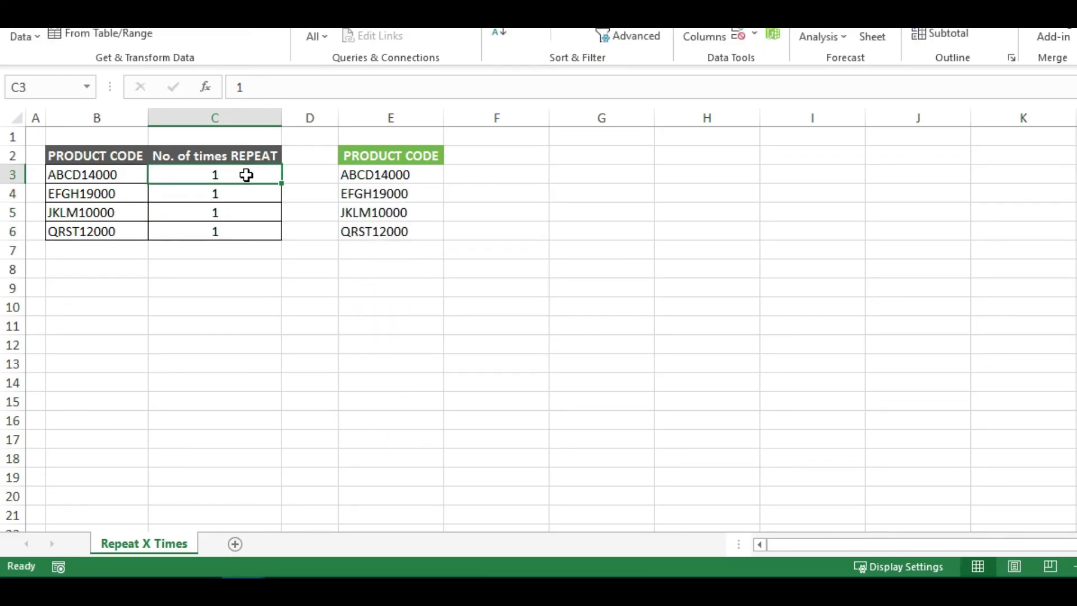
pyautogui.press('Right')
pyautogui.press('Right')
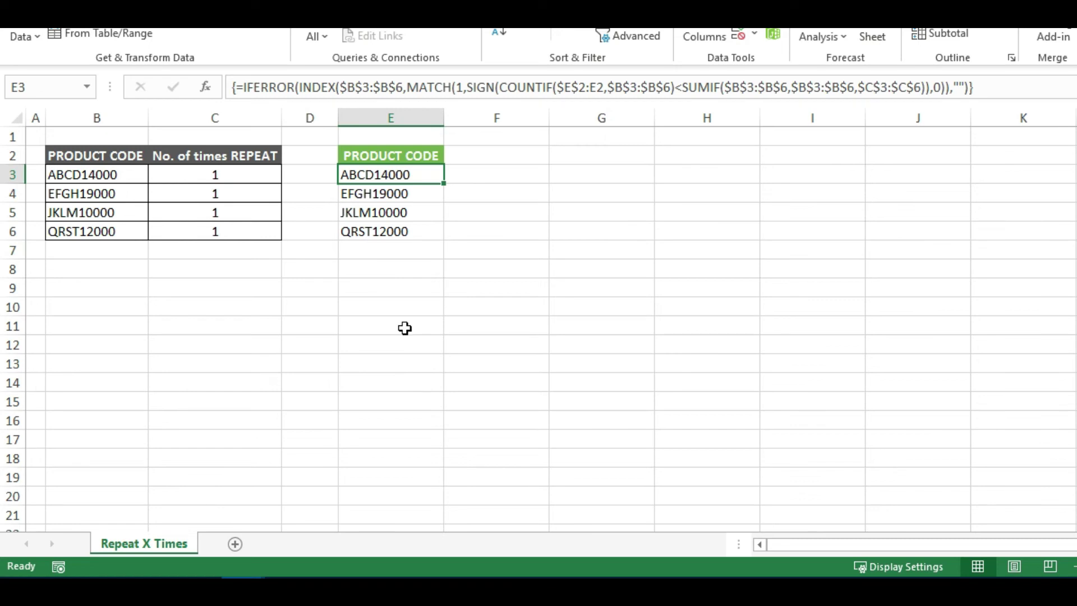
# - Set the ABCD14000 repeat count to 2 and check its added entry in column E
pyautogui.press('Left')
pyautogui.press('Left')
pyautogui.press('Right')
pyautogui.press('Right')
pyautogui.press('Down')
pyautogui.press('Down')
pyautogui.press('Down')
pyautogui.press('Left')
pyautogui.press('Left')
pyautogui.press('Up')
pyautogui.press('Up')
pyautogui.press('Up')
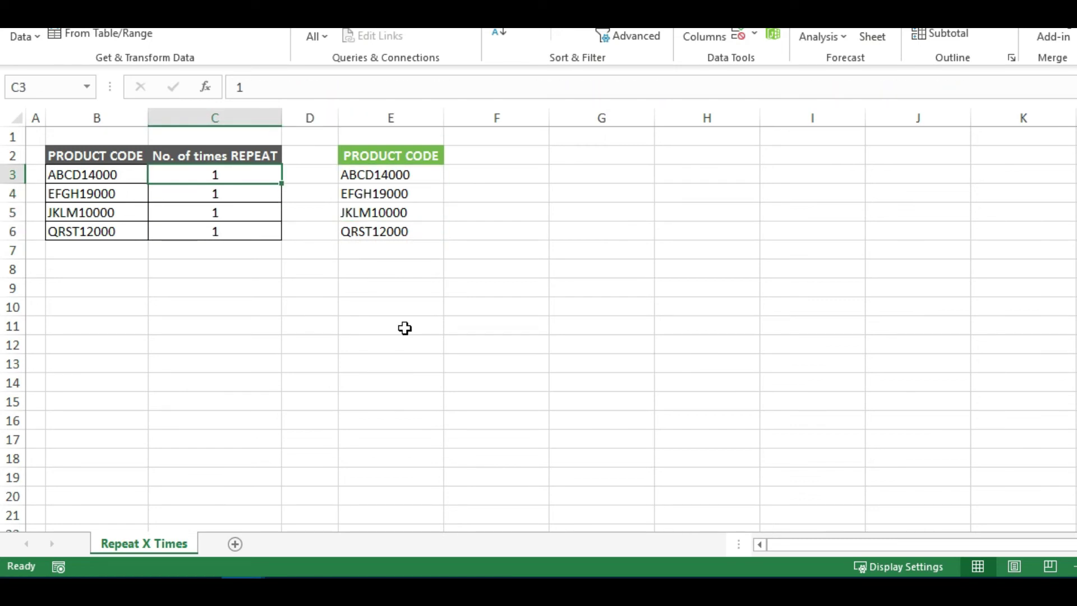
pyautogui.write('2')
pyautogui.press('Right')
# - Set the EFGH19000 count to 3 and mark its three entries in column E
pyautogui.press('Right')
pyautogui.press('Down')
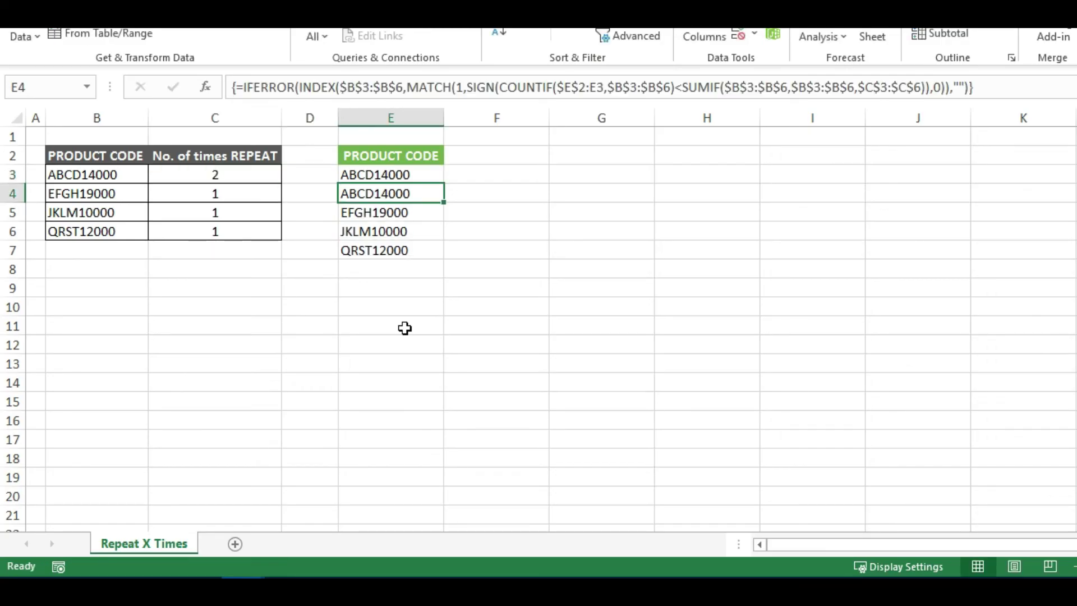
pyautogui.press('Left')
pyautogui.press('Left')
pyautogui.press('BackSpace')
pyautogui.write('3')
pyautogui.press('Right')
pyautogui.press('Left')
pyautogui.press('Right')
pyautogui.press('Right')
pyautogui.press('Down')
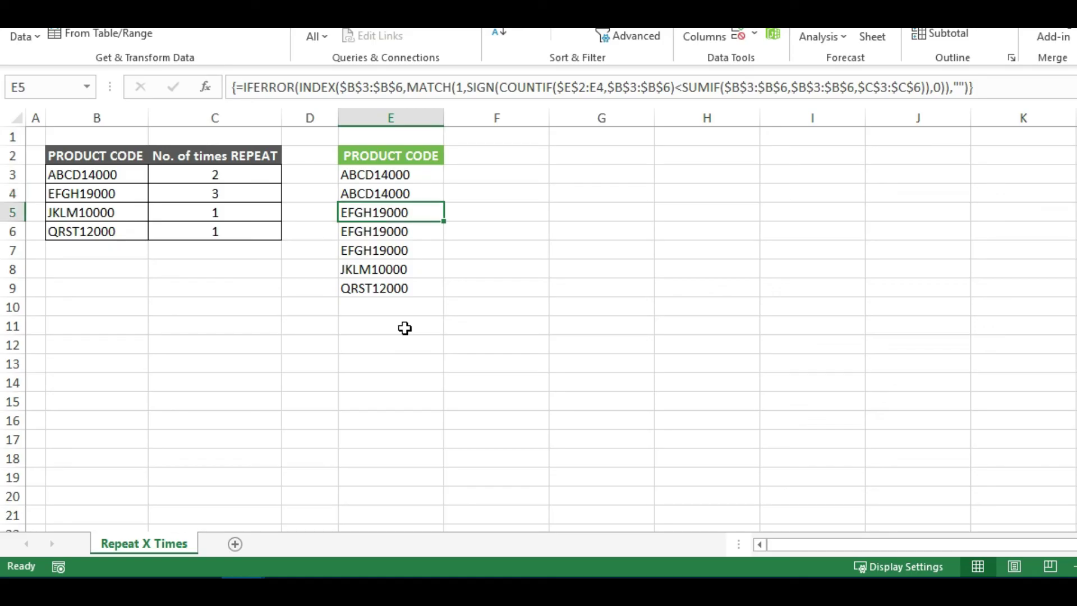
pyautogui.hotkey('shift', 'Down')
pyautogui.hotkey('shift', 'Down')
pyautogui.press('Left')
pyautogui.press('Left')
# - Set the JKLM10000 count to 5 and mark its five entries in column E
pyautogui.press('Up')
pyautogui.press('Down')
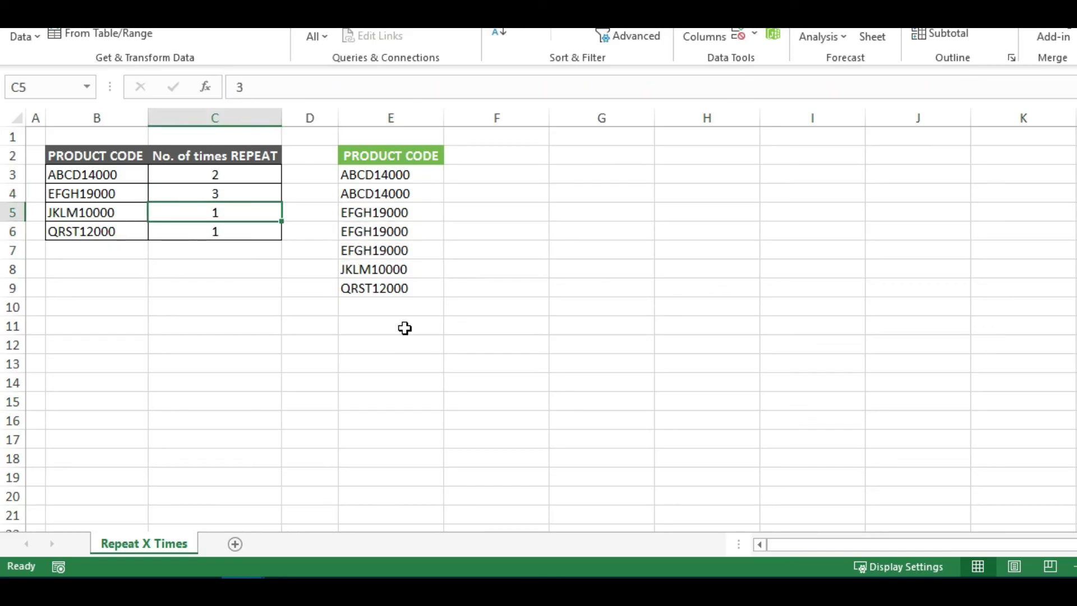
pyautogui.press('F2')
pyautogui.press('BackSpace')
pyautogui.write('5')
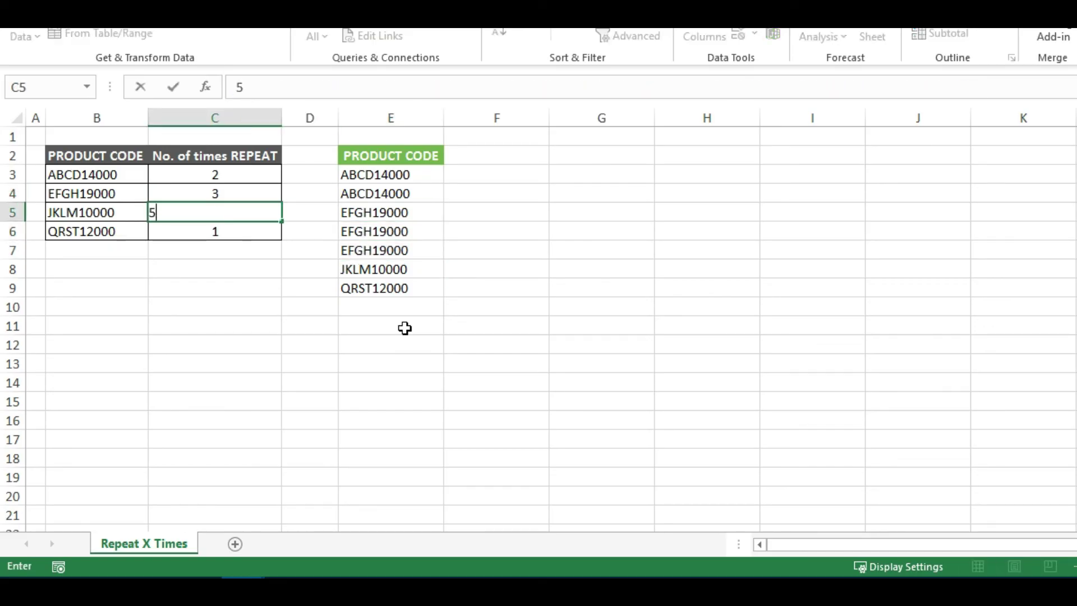
pyautogui.press('Tab')
pyautogui.press('Right')
pyautogui.press('Down')
pyautogui.press('Down')
pyautogui.press('Down')
pyautogui.hotkey('shift', 'Down')
pyautogui.hotkey('shift', 'Down')
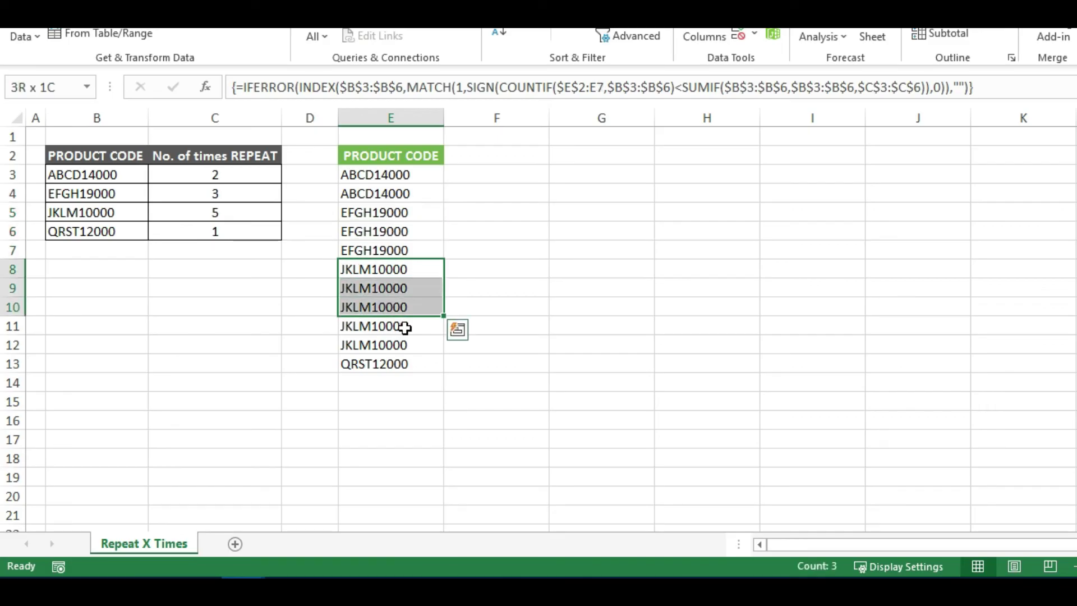
pyautogui.hotkey('shift', 'Down')
pyautogui.hotkey('shift', 'Down')
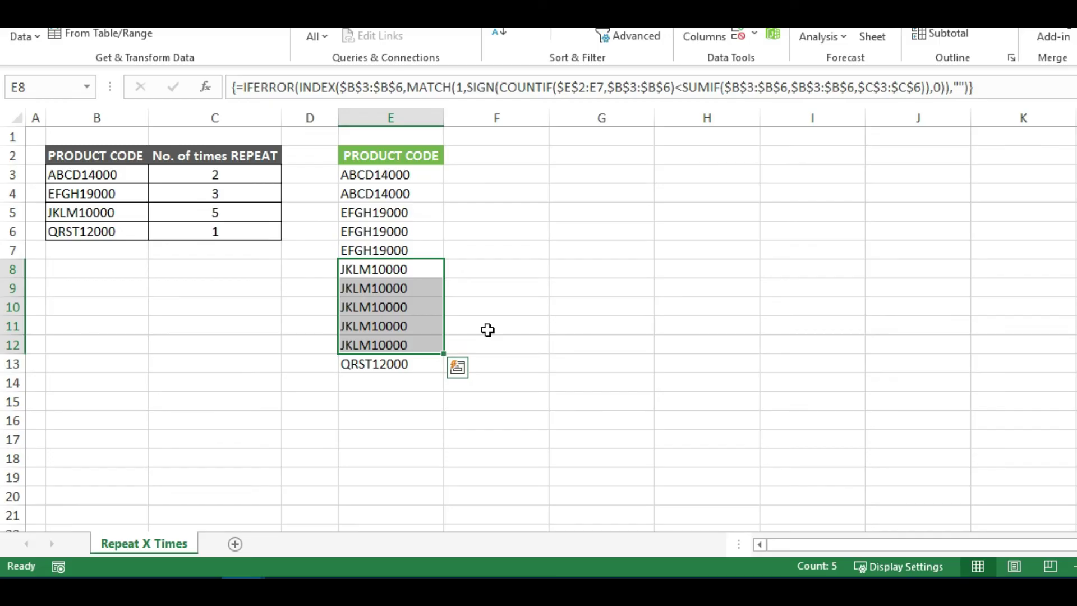
# - Set the QRST12000 count to 6 and mark its six entries in column E
pyautogui.press('Left')
pyautogui.press('Left')
pyautogui.press('Up')
pyautogui.press('Up')
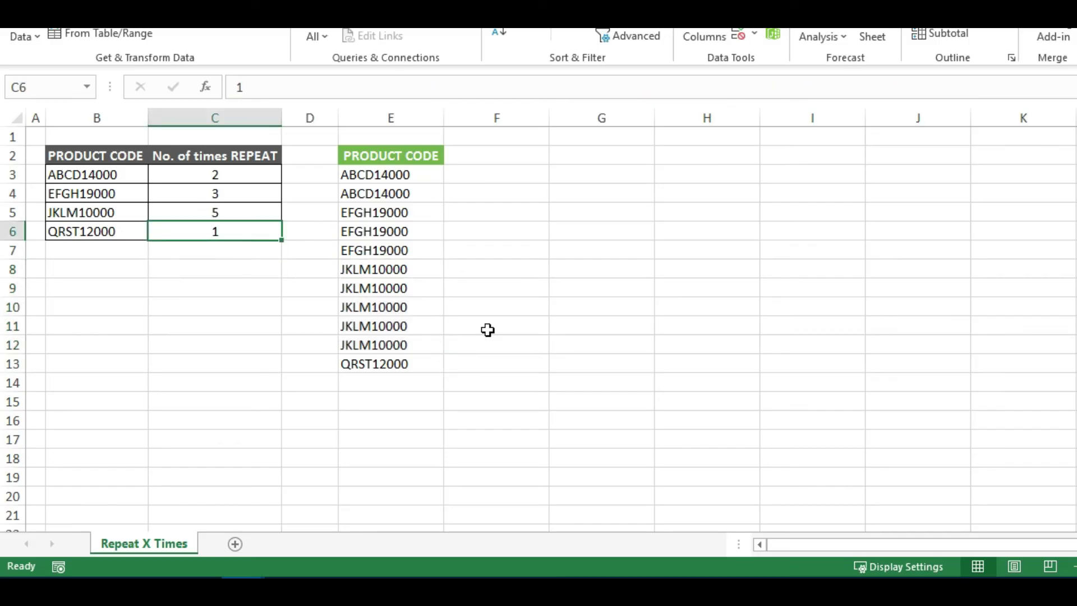
pyautogui.write('6')
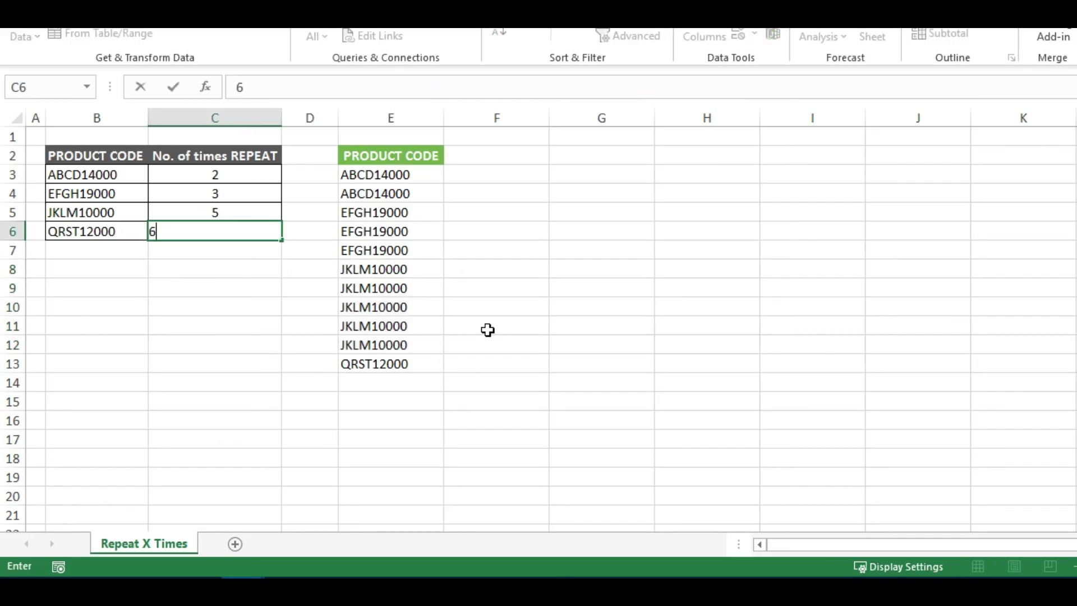
pyautogui.press('Return')
pyautogui.press('Right')
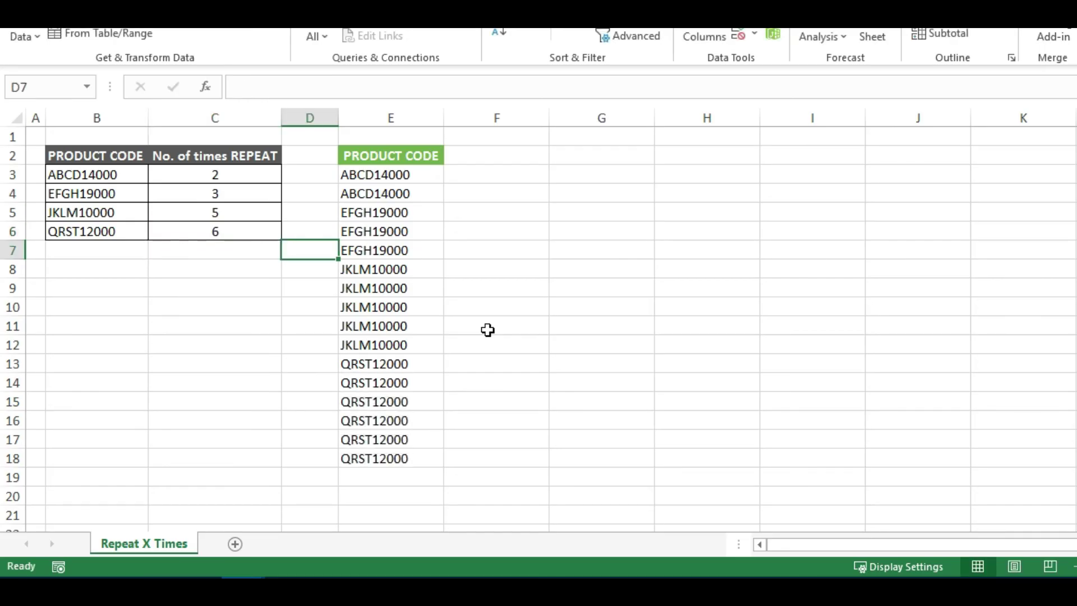
pyautogui.press('Right')
pyautogui.press('Down')
pyautogui.press('Down')
pyautogui.press('Down')
pyautogui.press('Down')
pyautogui.press('Down')
pyautogui.press('Down')
pyautogui.hotkey('shift', 'Down')
pyautogui.hotkey('shift', 'Down')
pyautogui.hotkey('shift', 'Down')
pyautogui.hotkey('shift', 'Down')
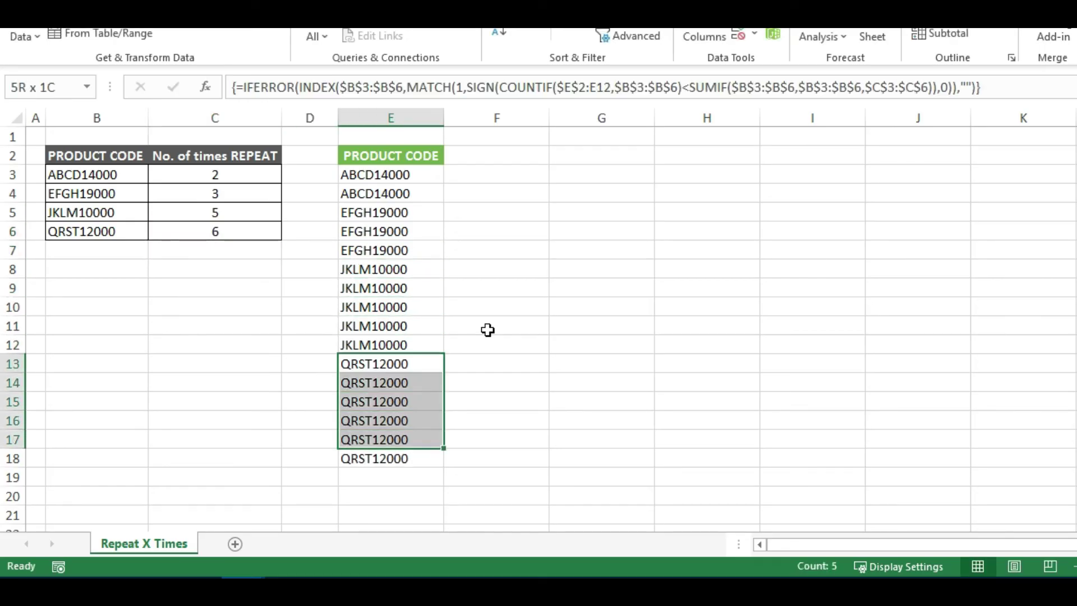
pyautogui.hotkey('shift', 'Down')
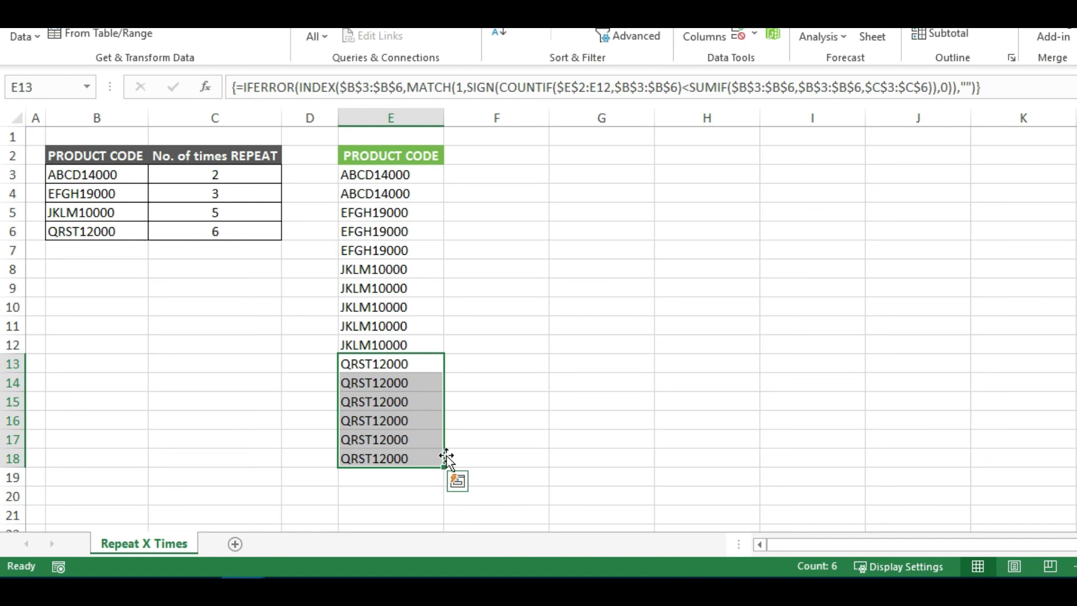
pyautogui.click(395, 157)
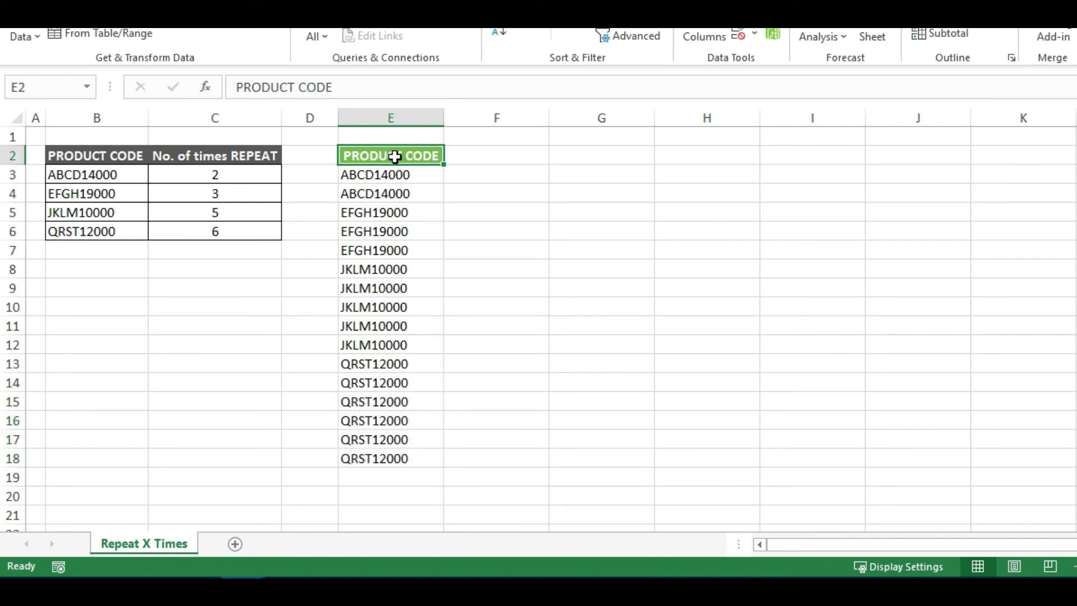